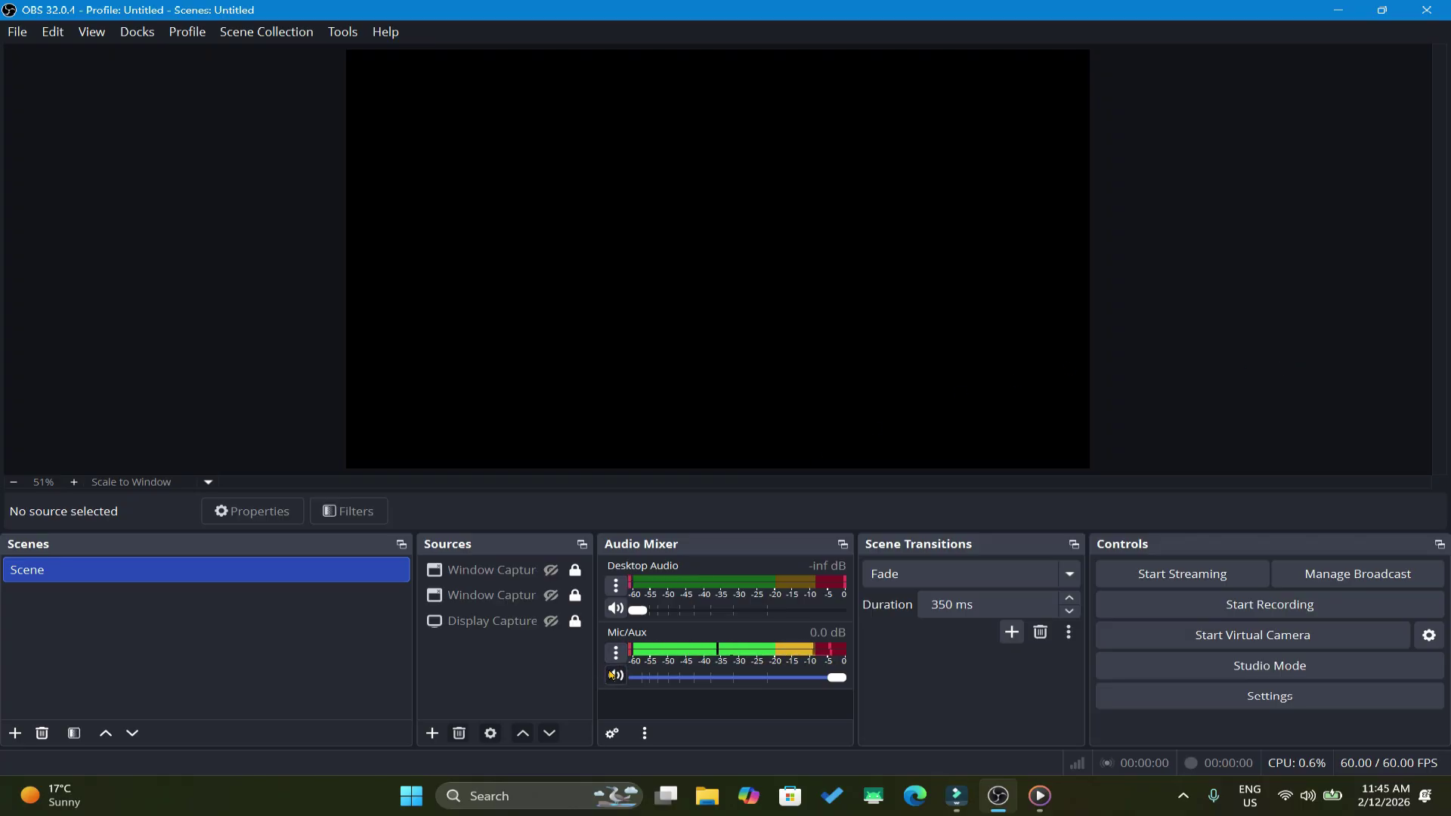
Step: Mute the Mic/Aux channel in the audio mixer
left_click(616, 675)
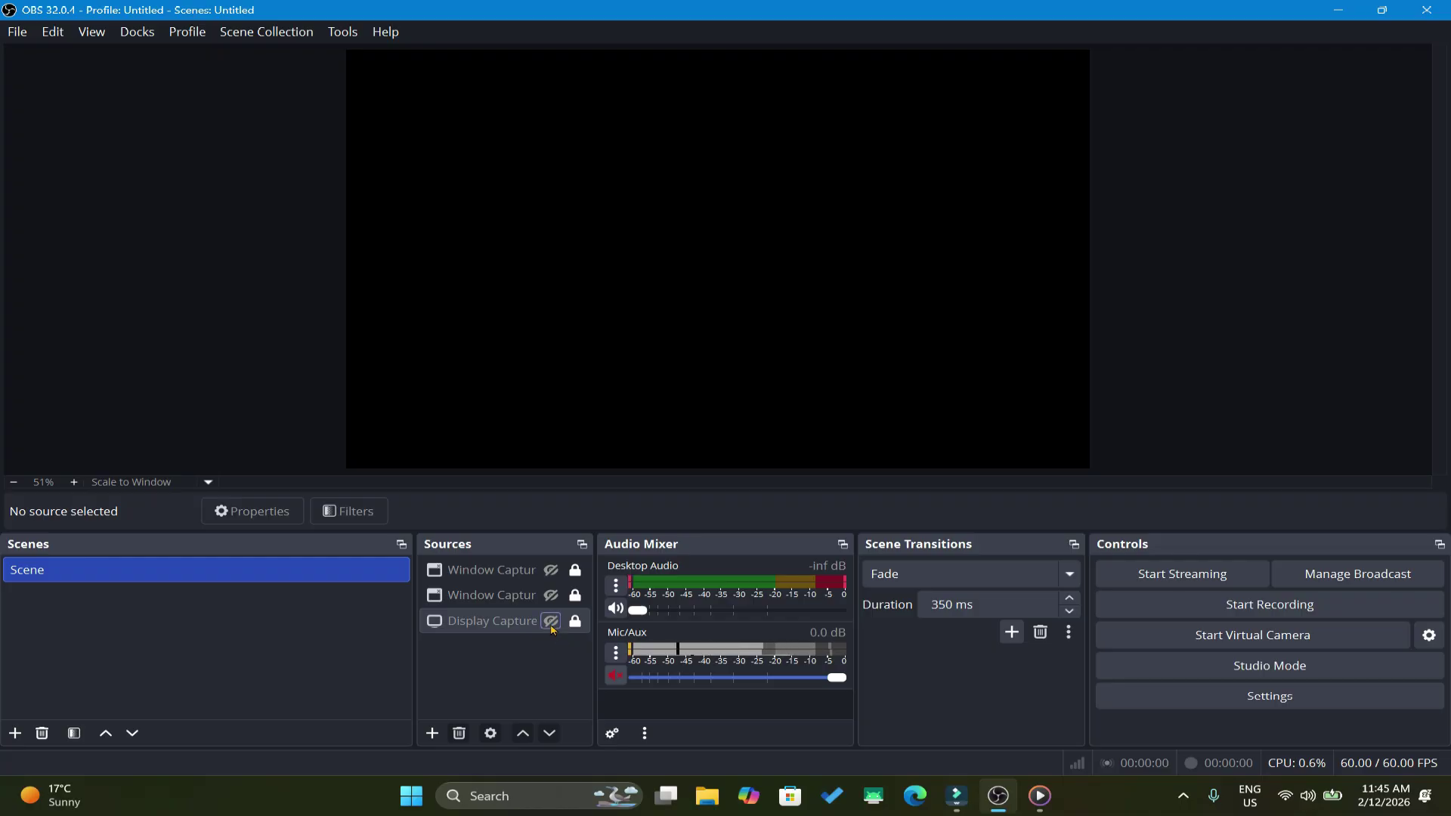
left_click(432, 733)
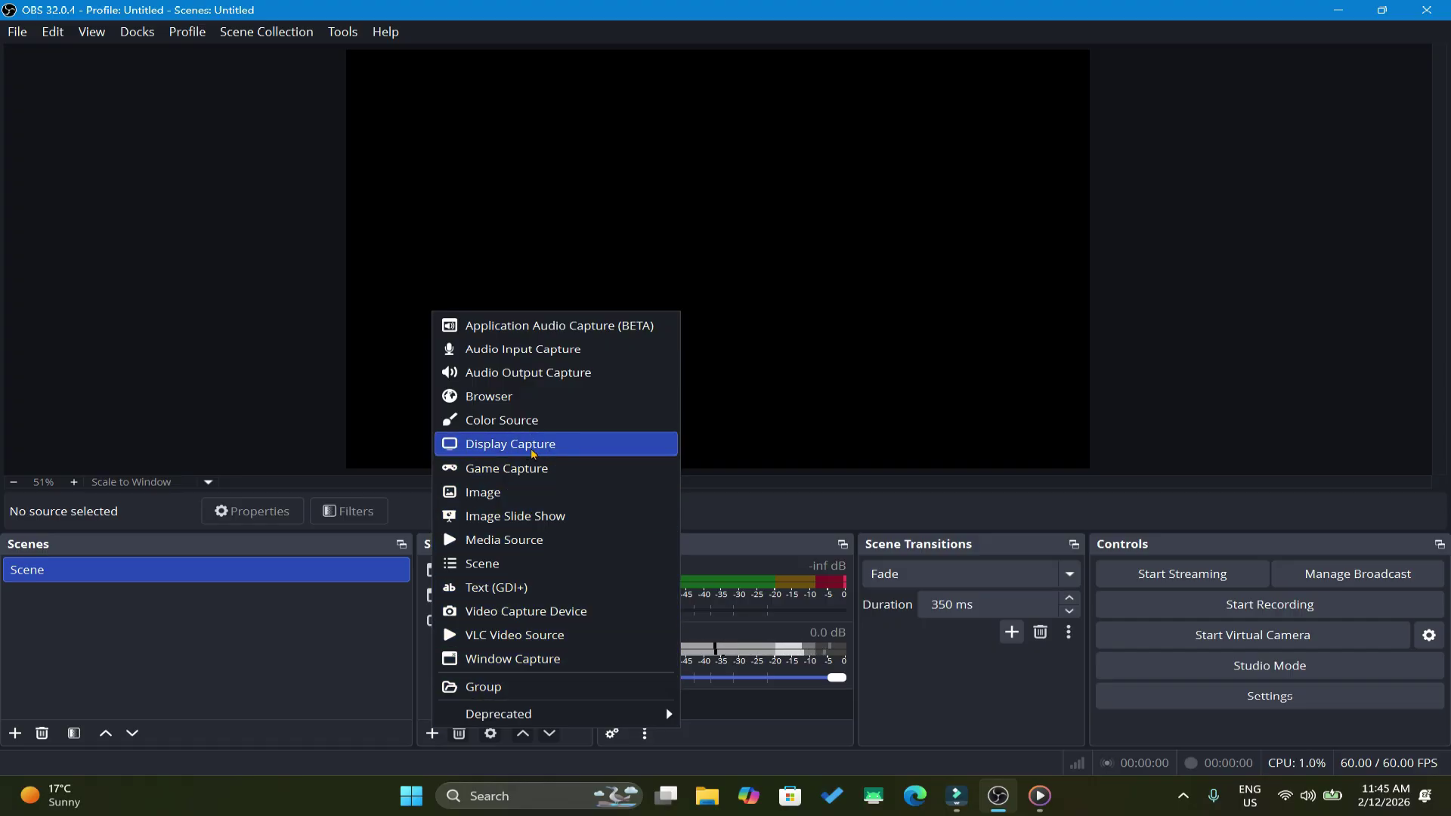
left_click(758, 493)
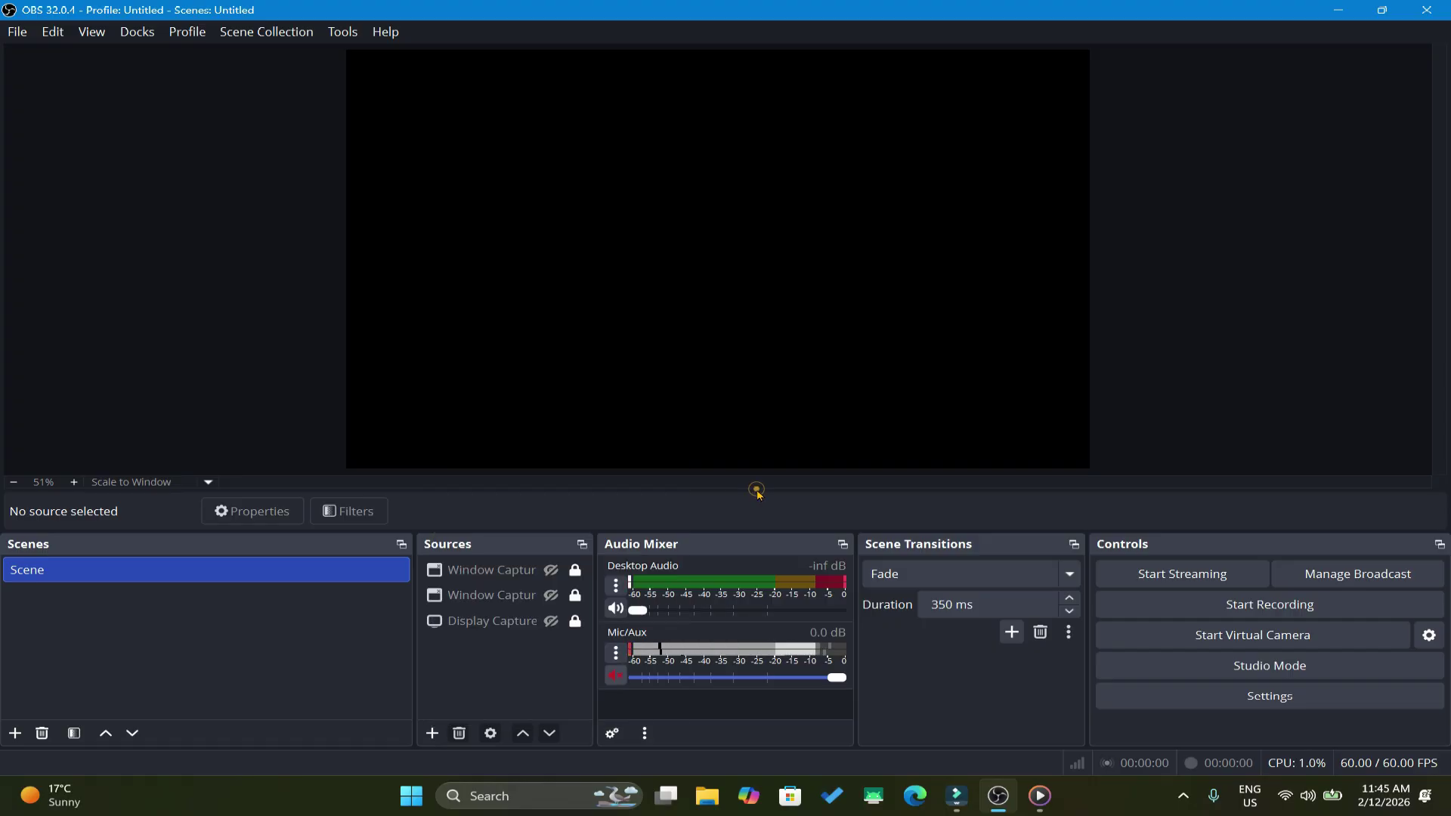
Step: Make the Display Capture source visible and keep the 1920x1200 primary monitor as its captured display
left_click(551, 621)
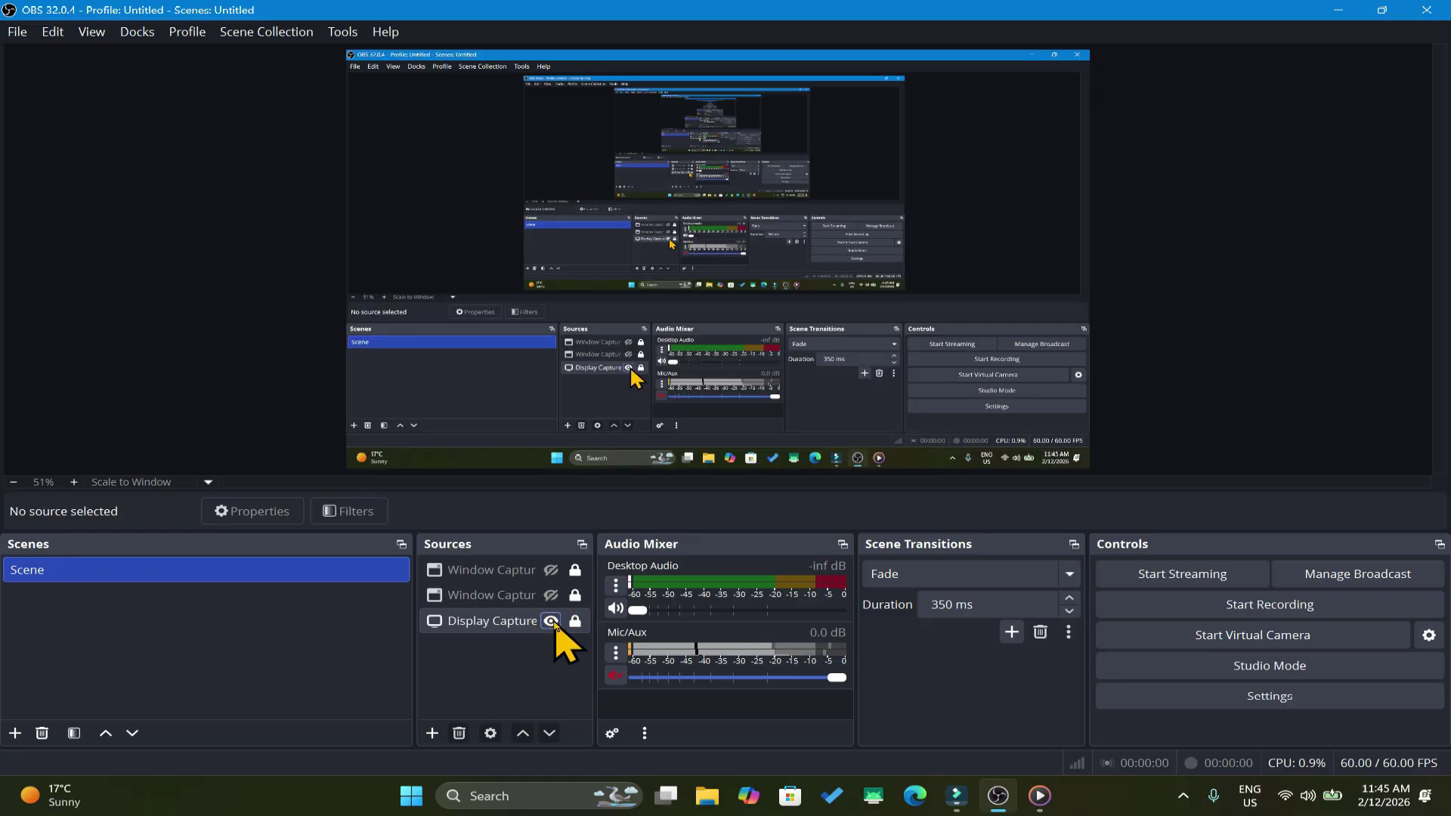
left_click(515, 618)
left_click(669, 518)
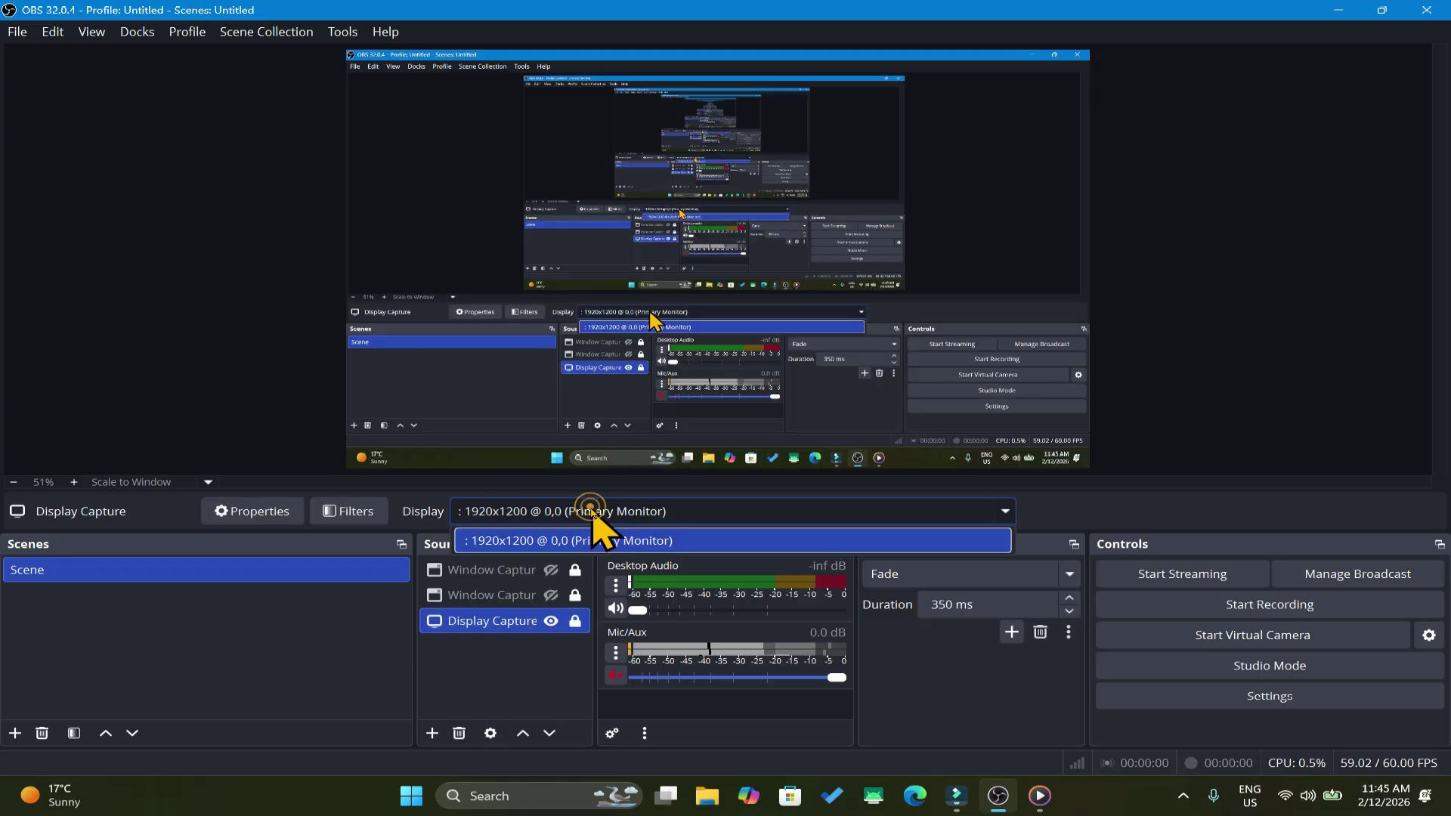
left_click(1092, 551)
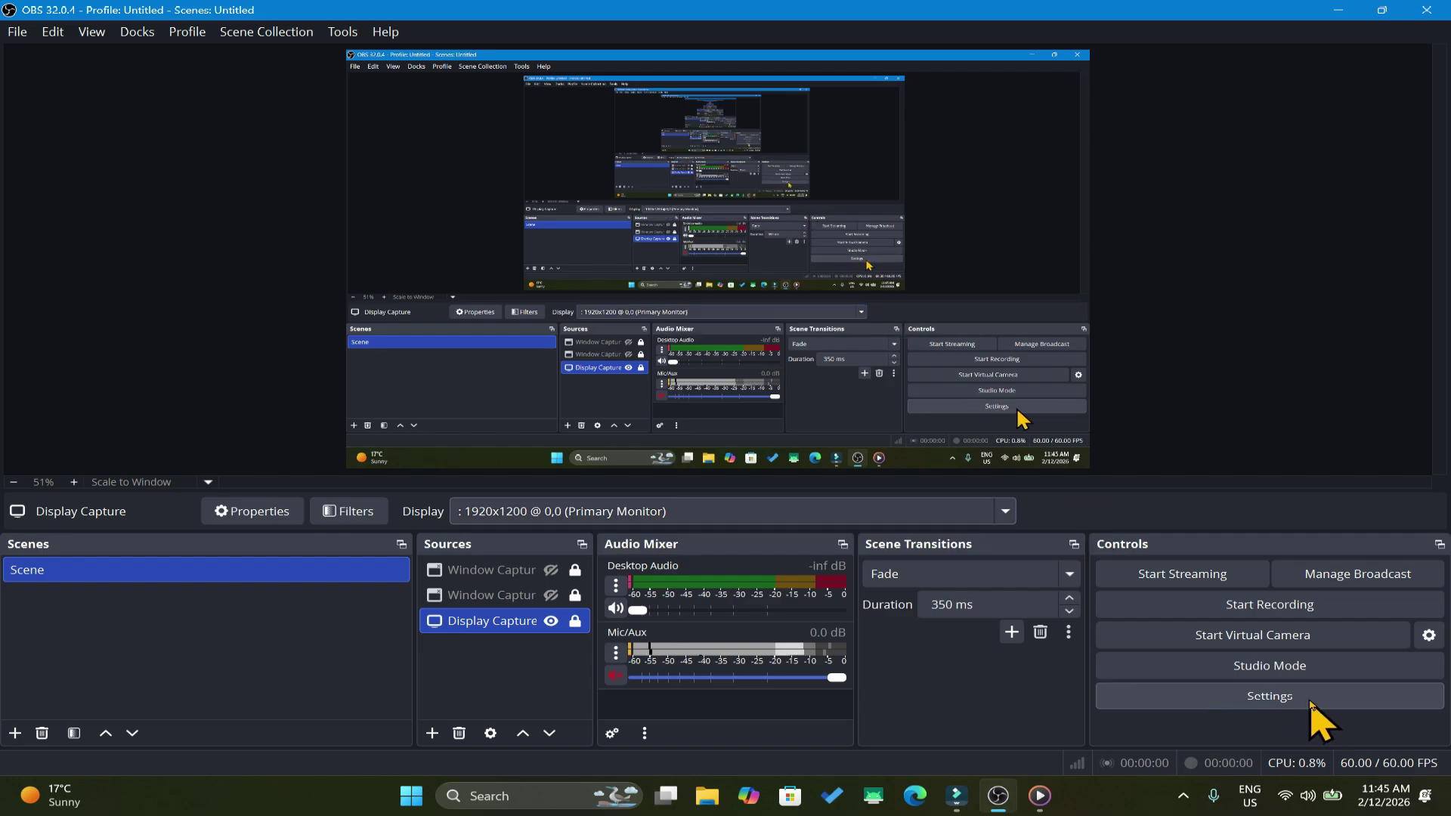
Step: Open the video settings and check the output (scaled) resolution value
left_click(1241, 704)
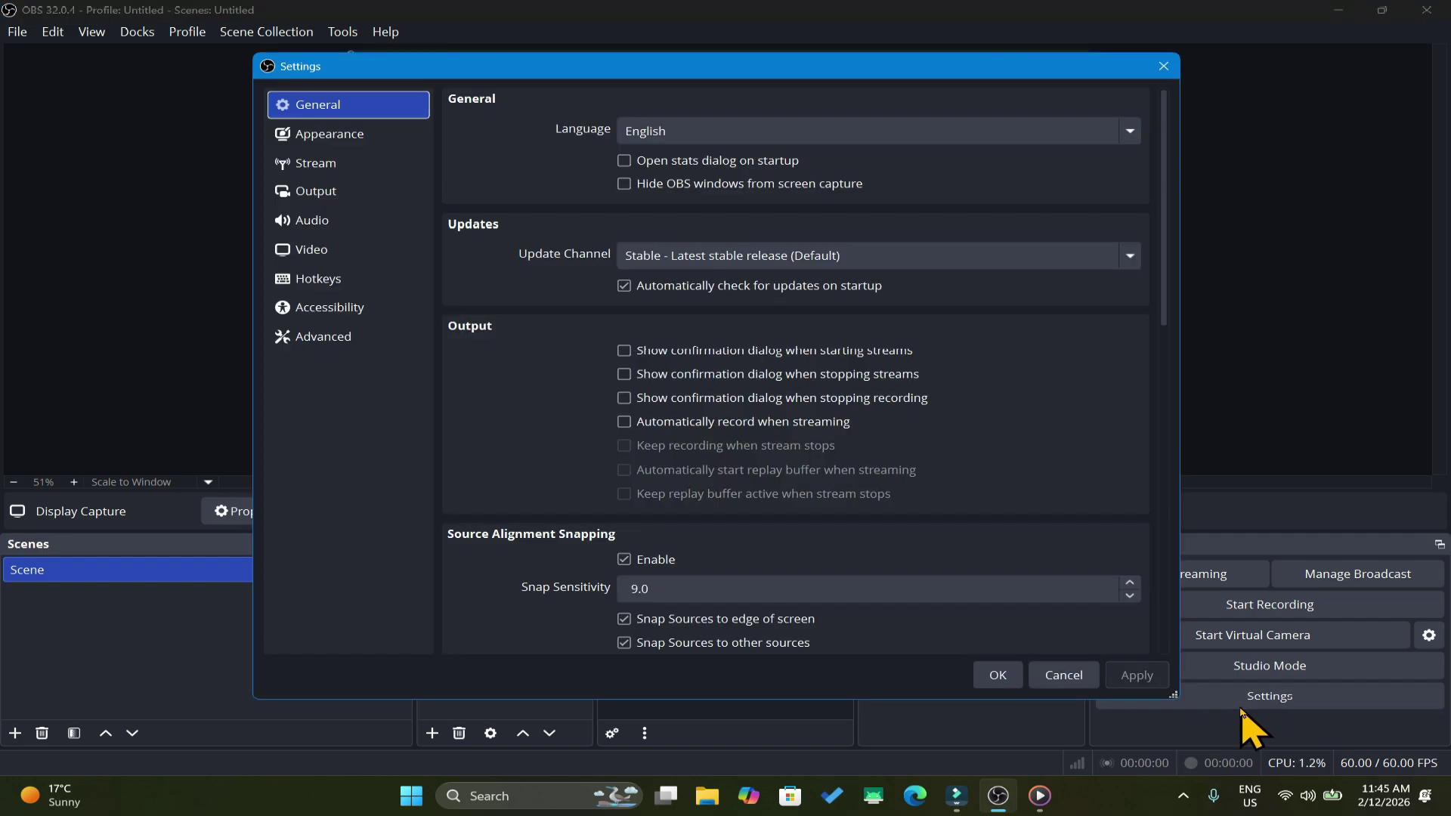
left_click(309, 250)
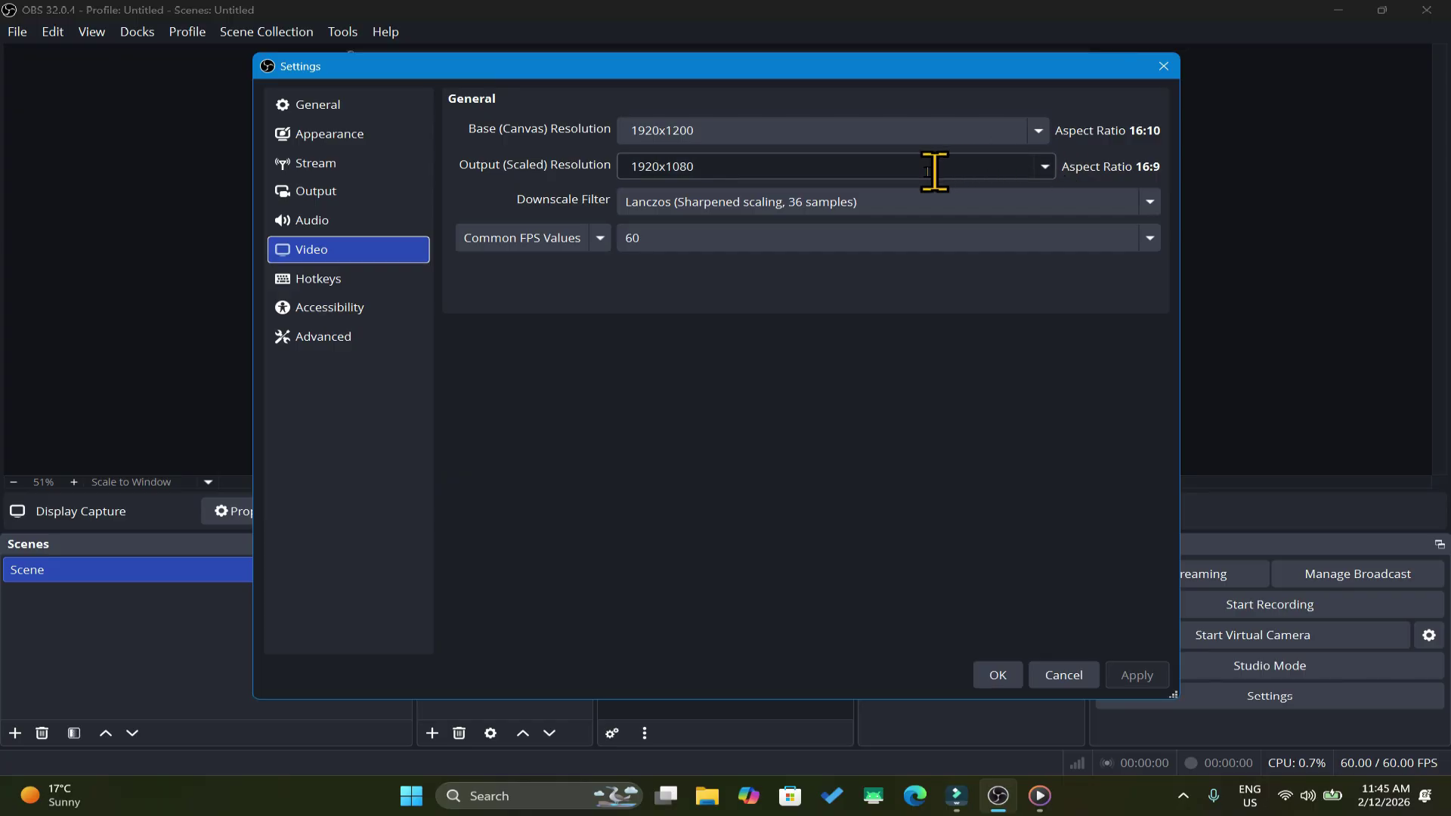
left_click(718, 166)
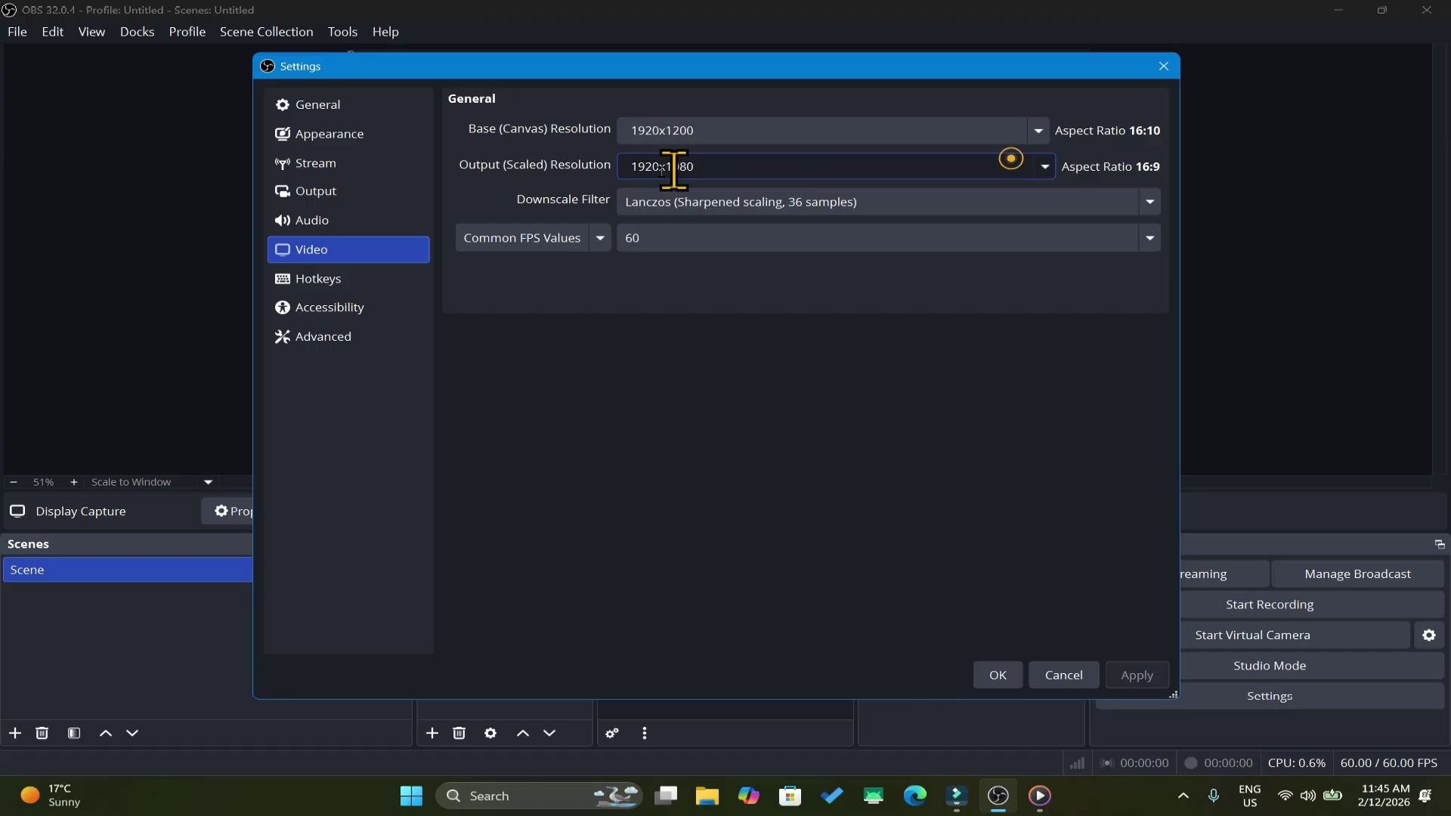
double_click(620, 168)
left_click(703, 295)
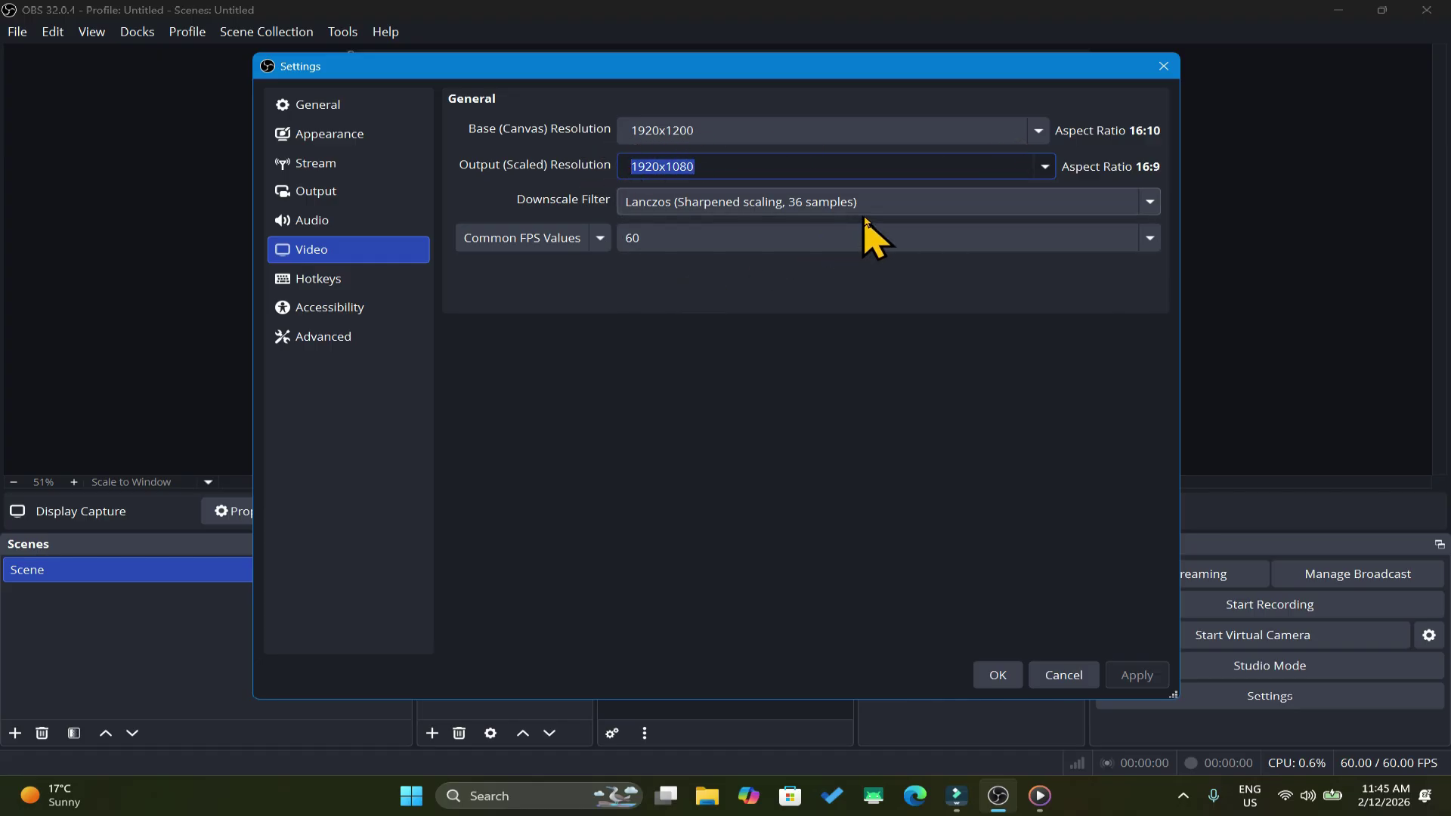
Step: Choose Lanczos (Sharpened scaling, 36 samples) as the downscale filter and 60 as the common FPS value
left_click(910, 198)
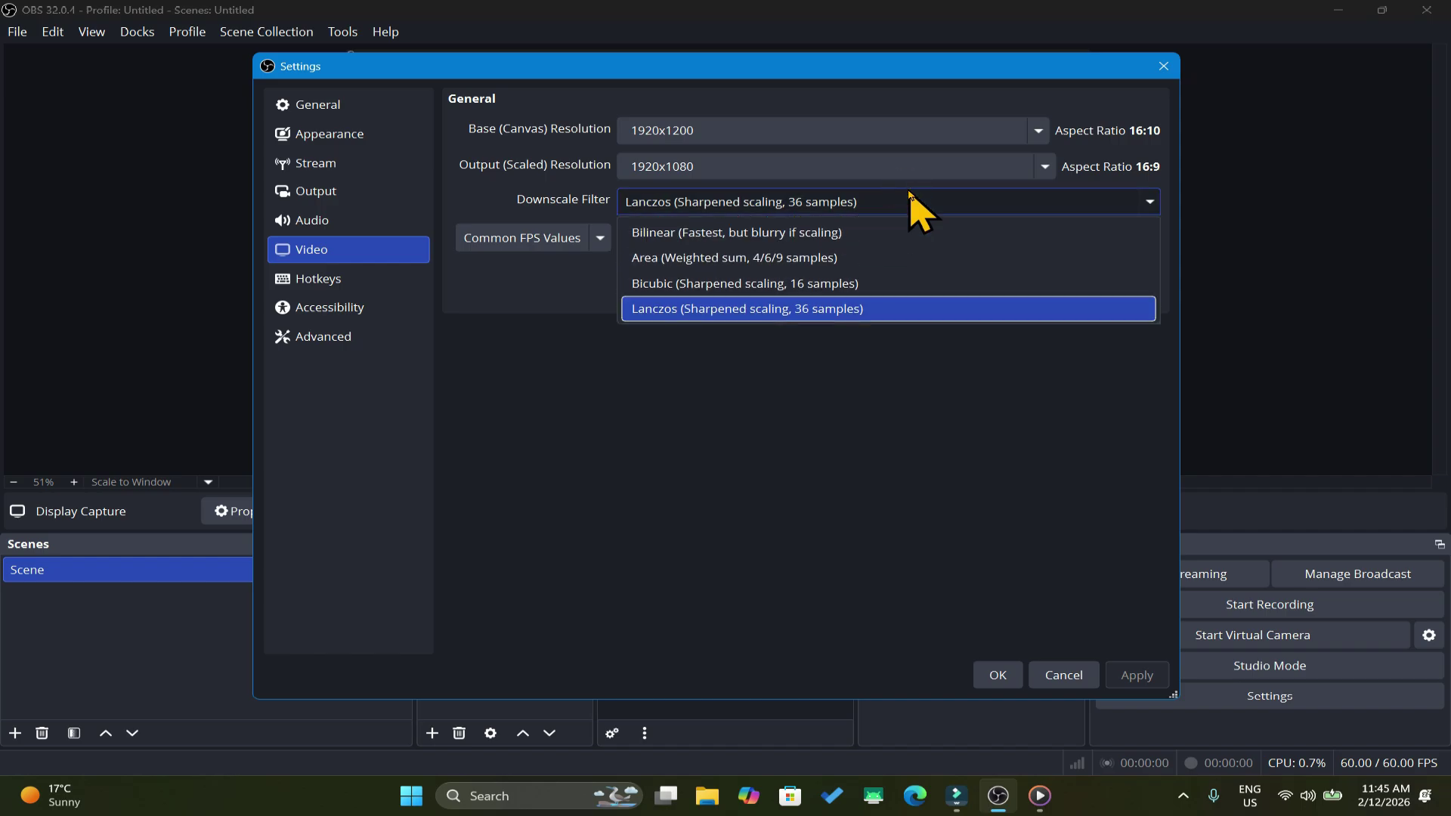
left_click(911, 198)
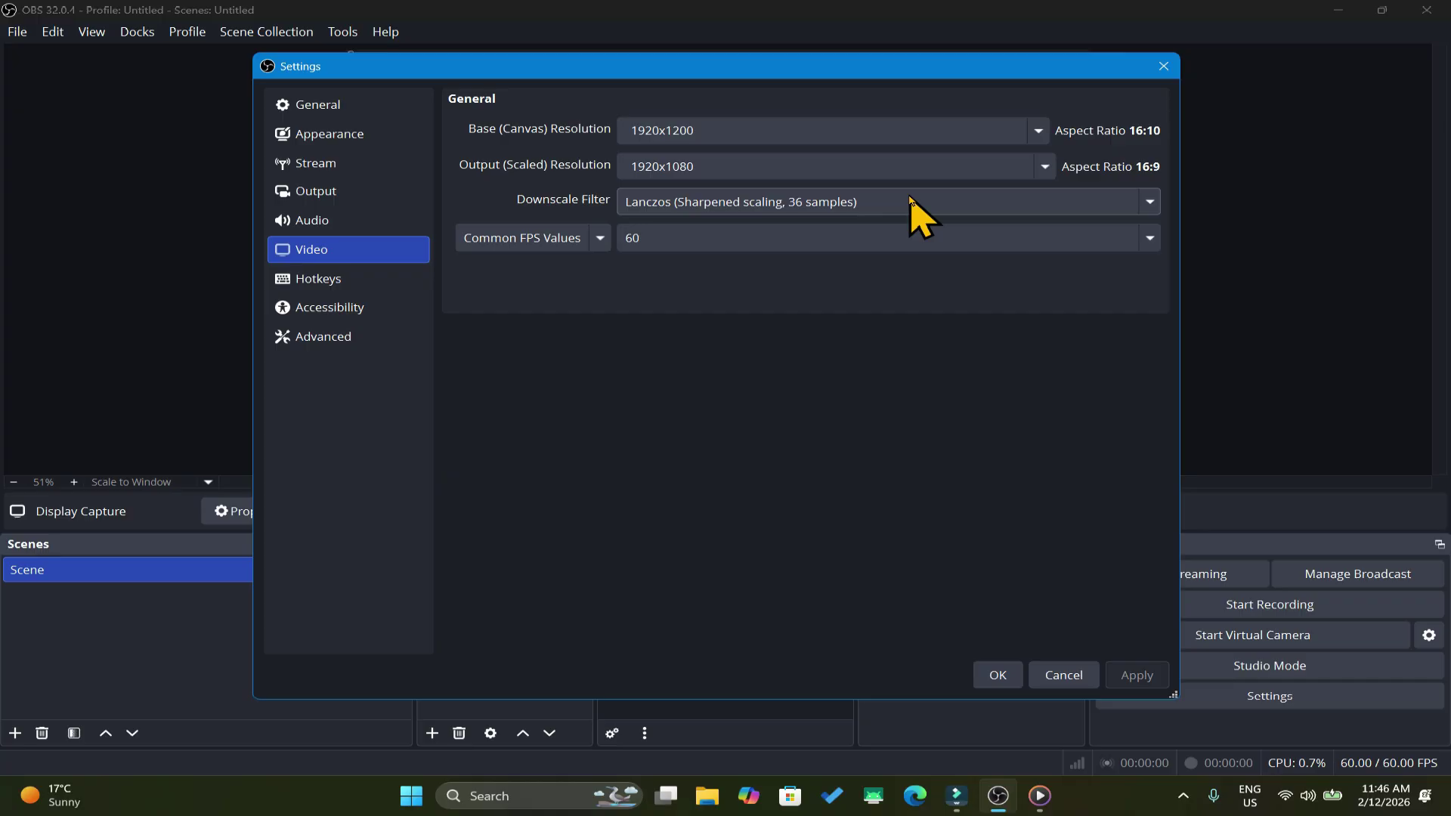
left_click(910, 198)
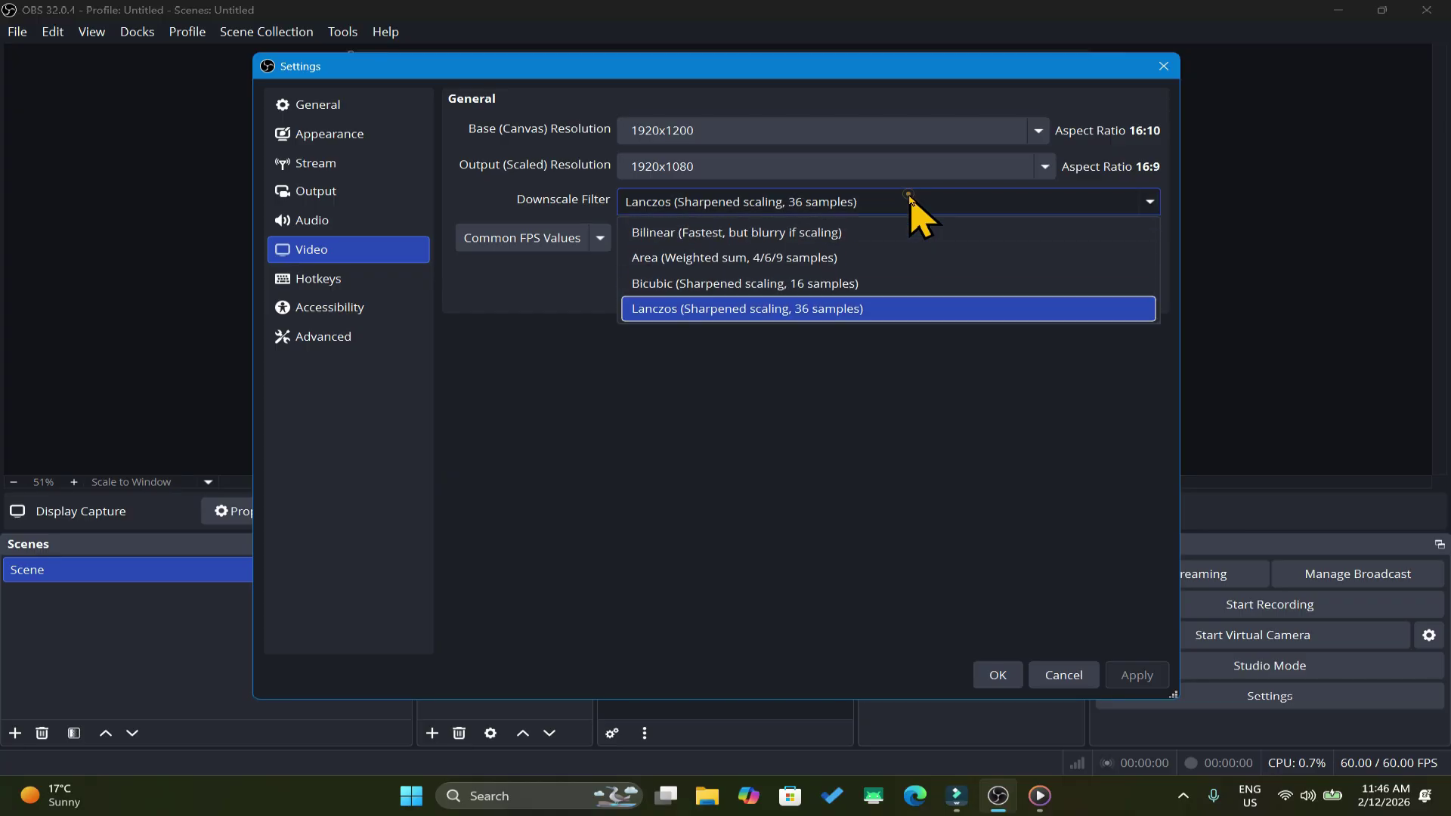
left_click(791, 310)
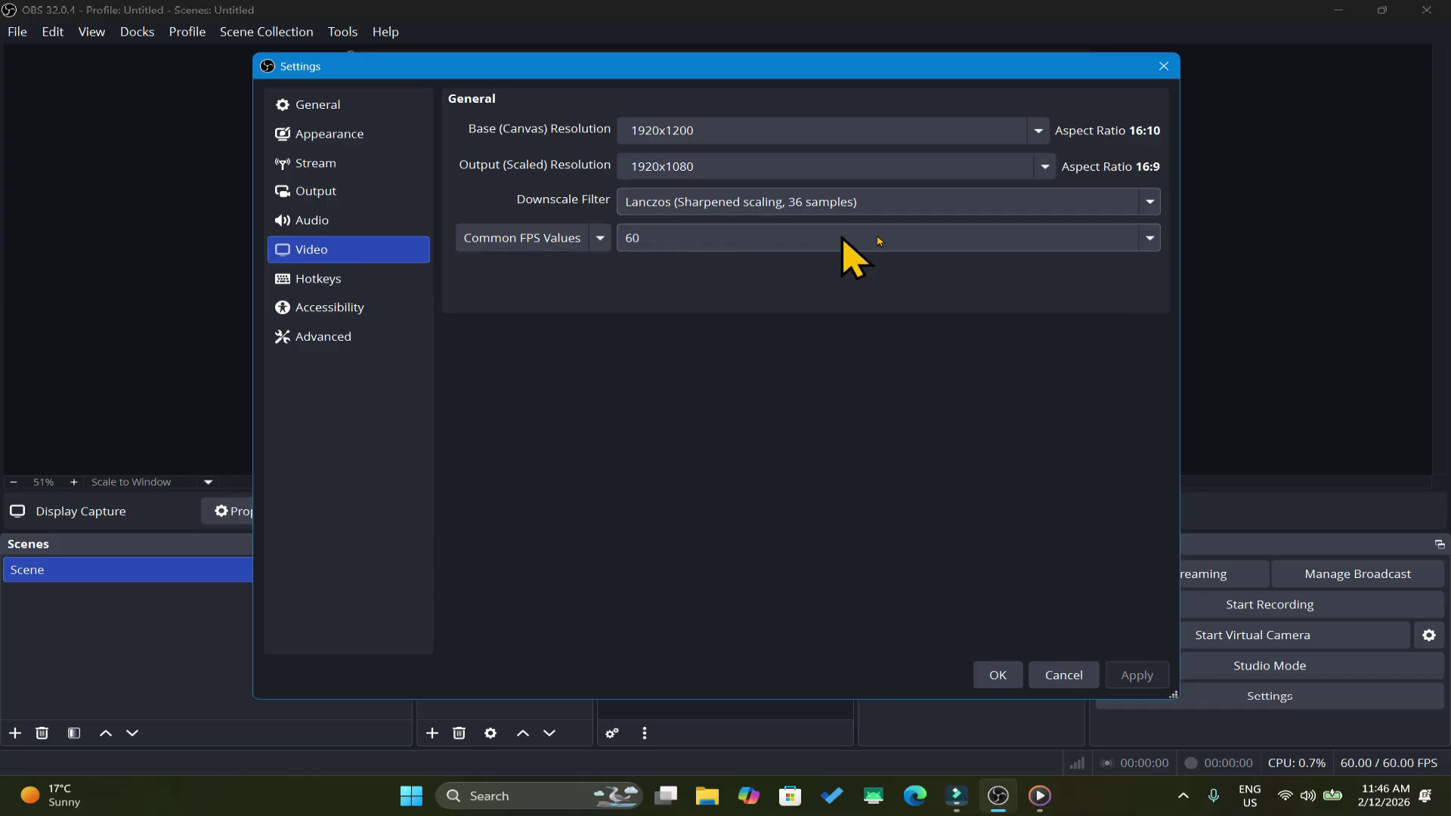
left_click(1149, 238)
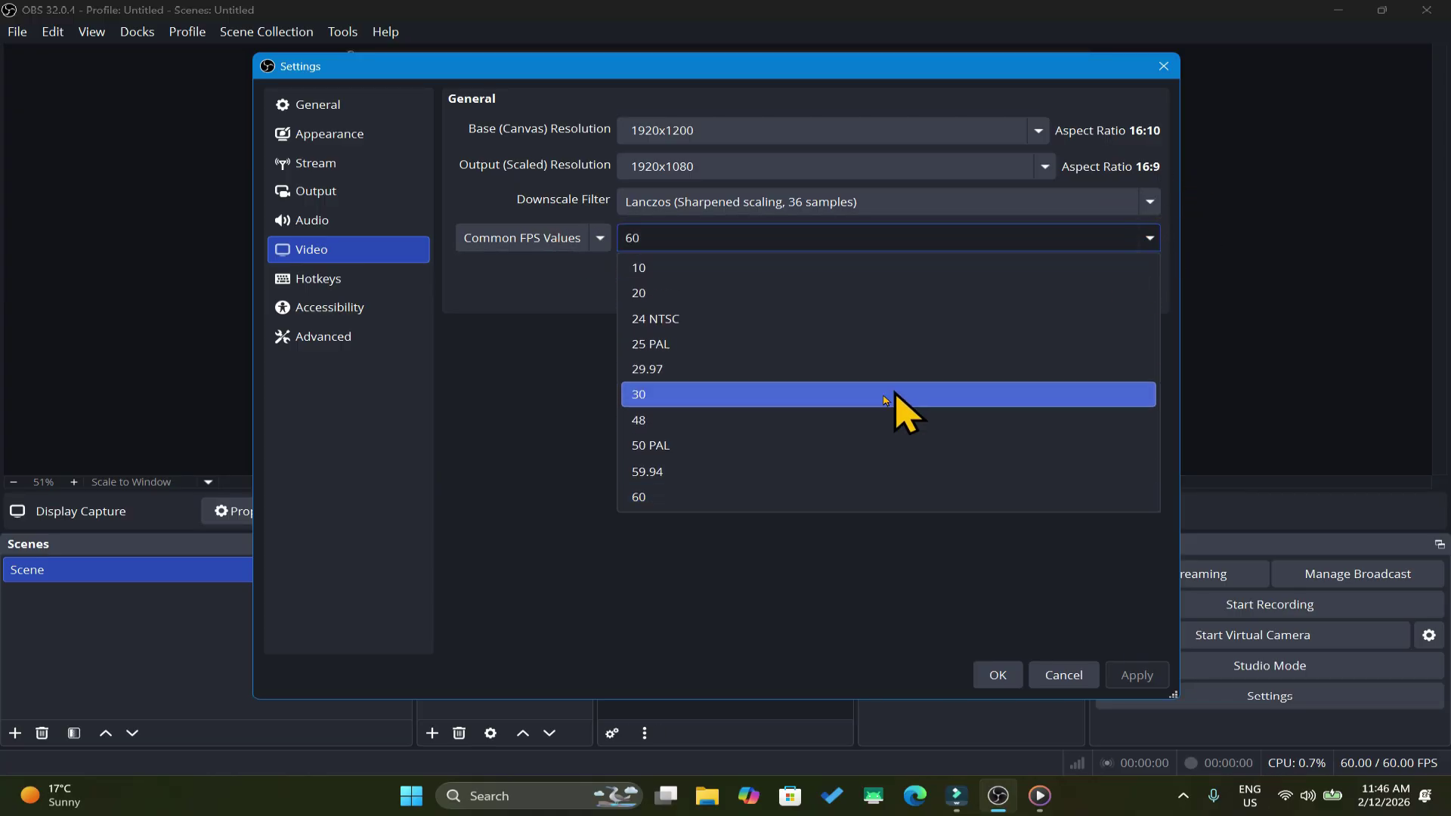
left_click(683, 497)
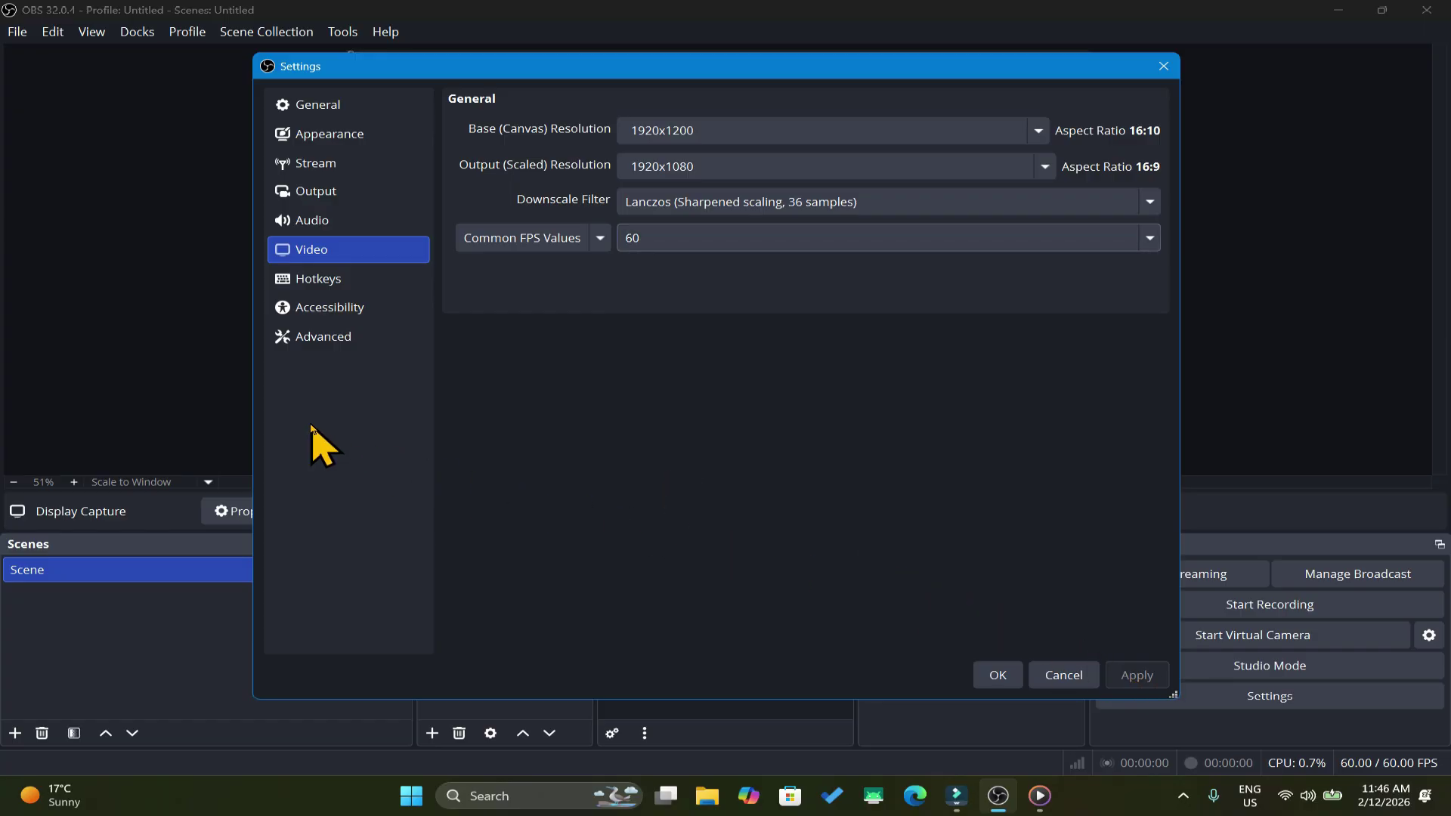
Step: Open the output settings and keep the output mode on Advanced
left_click(313, 195)
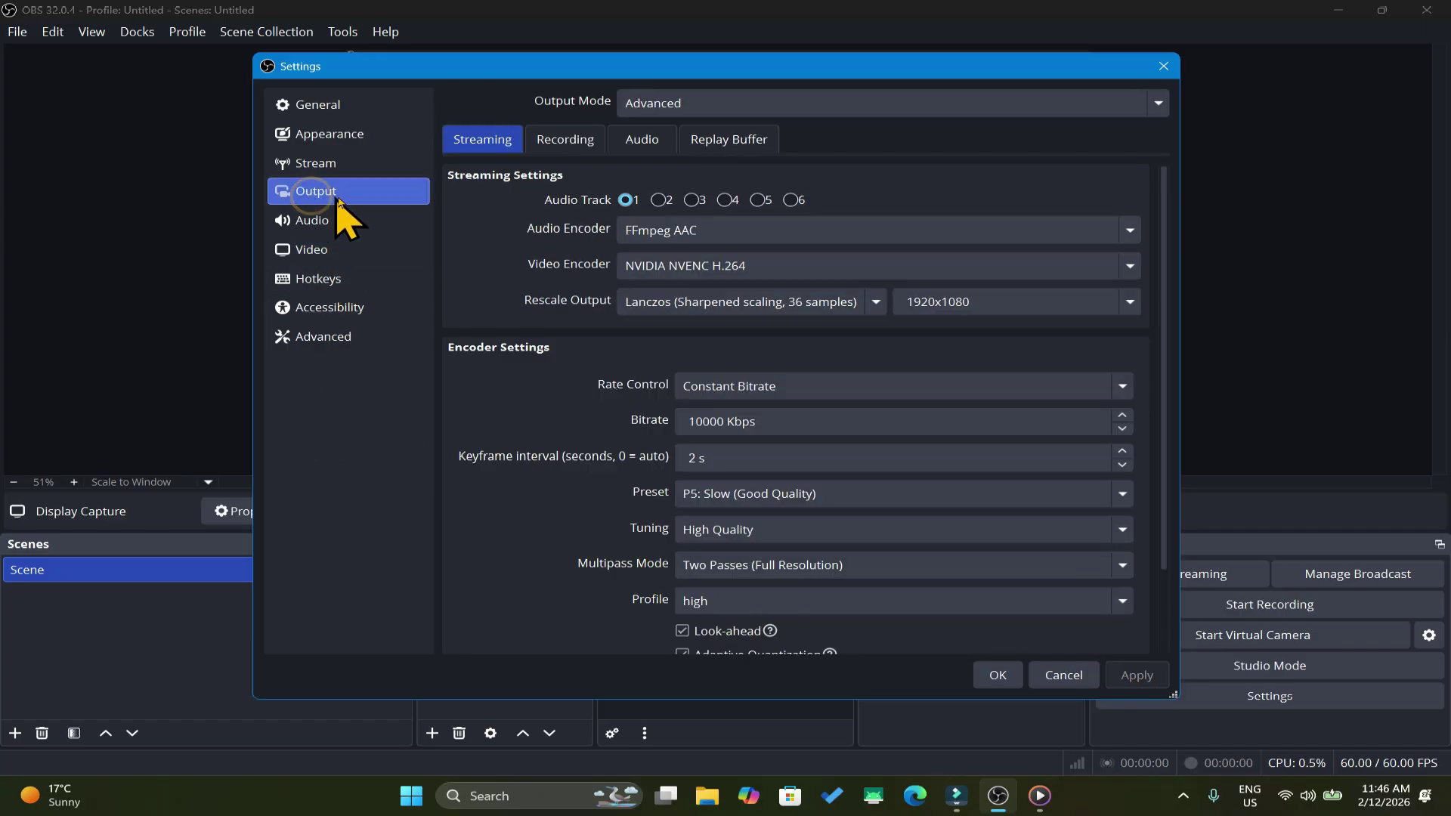
left_click(722, 101)
left_click(721, 101)
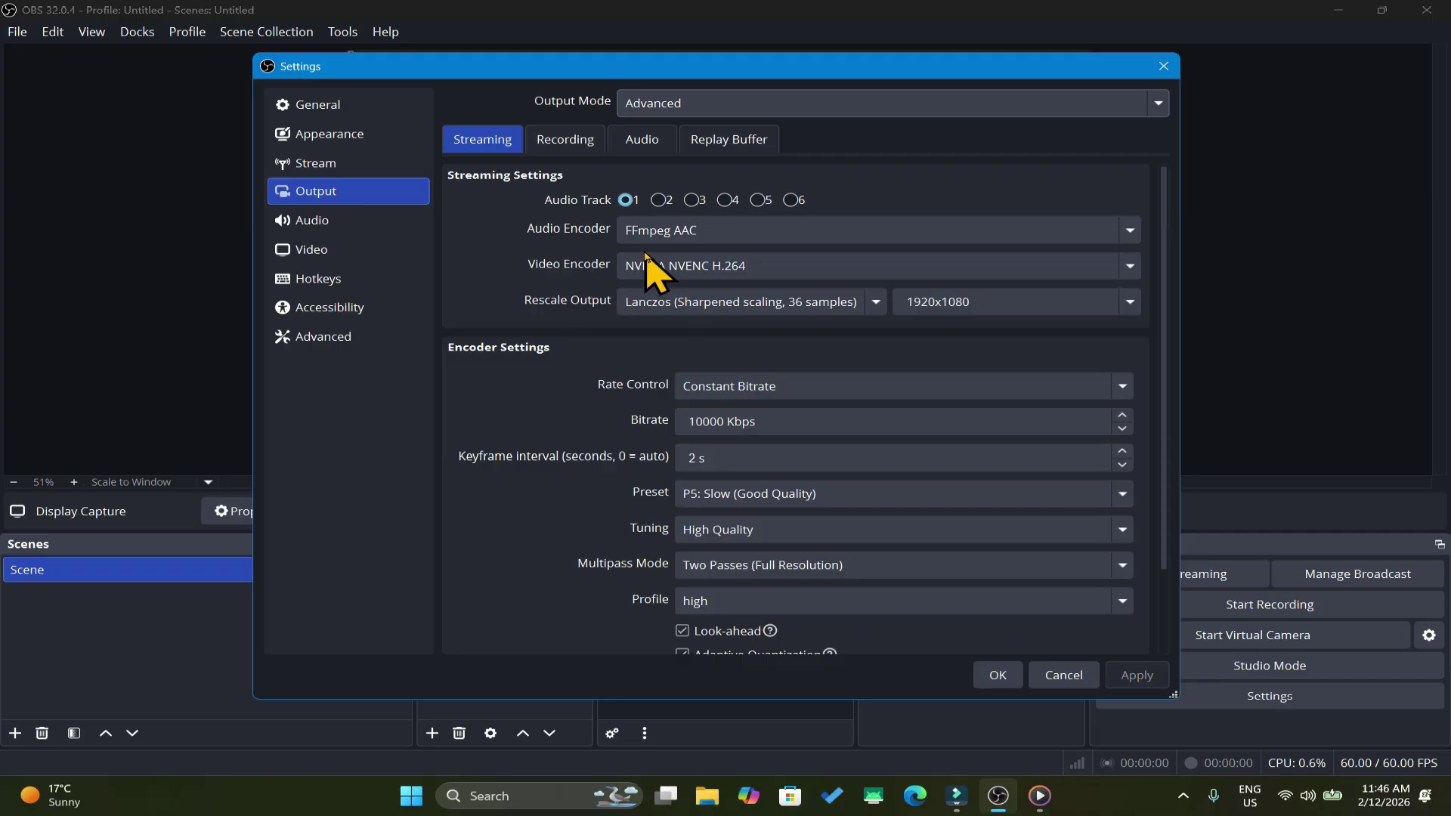
Step: Keep NVIDIA NVENC H.264 as the streaming video encoder and set Rescale Output to Disabled
left_click(791, 267)
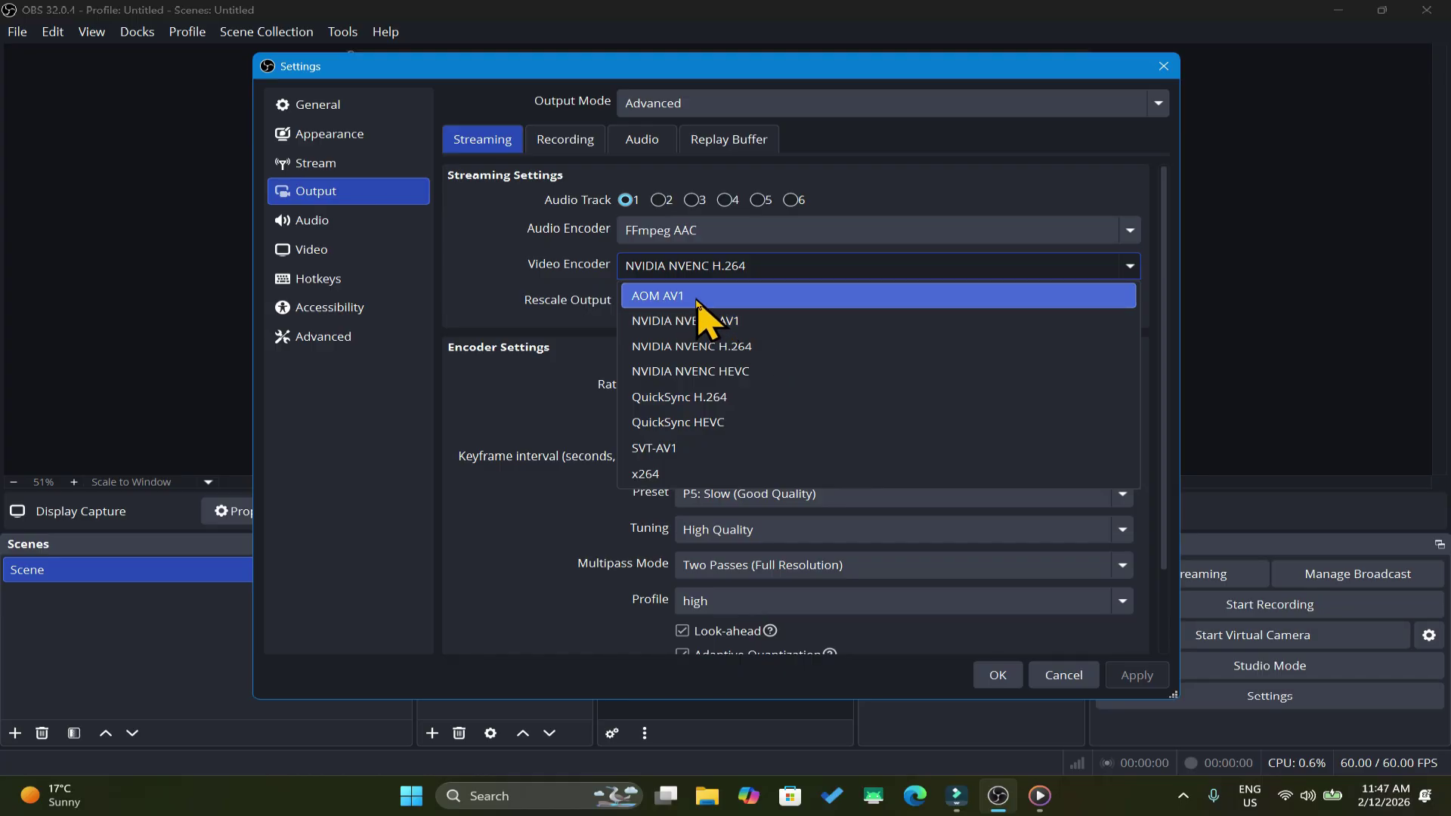
left_click(554, 436)
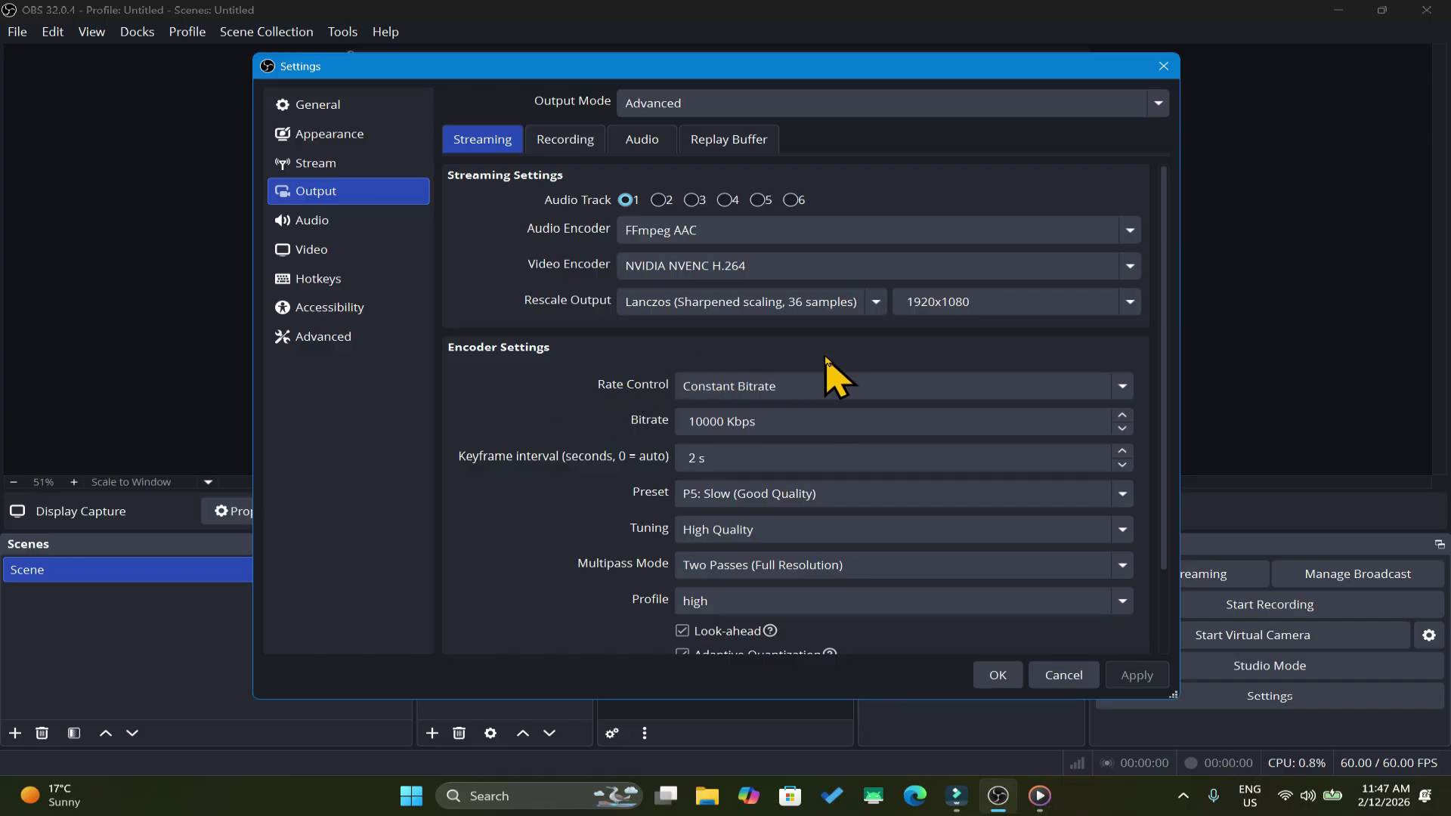
left_click(885, 307)
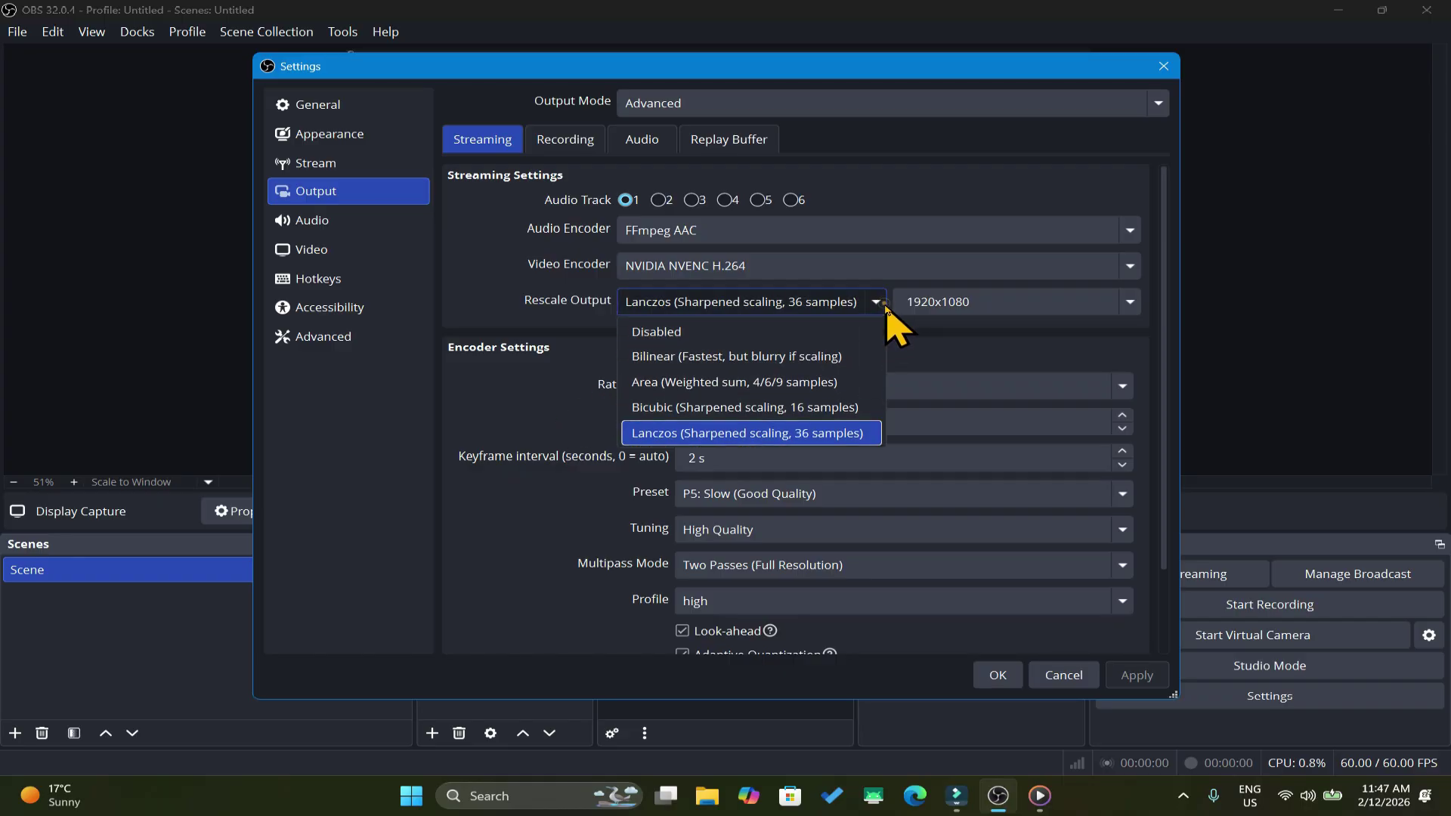
left_click(802, 334)
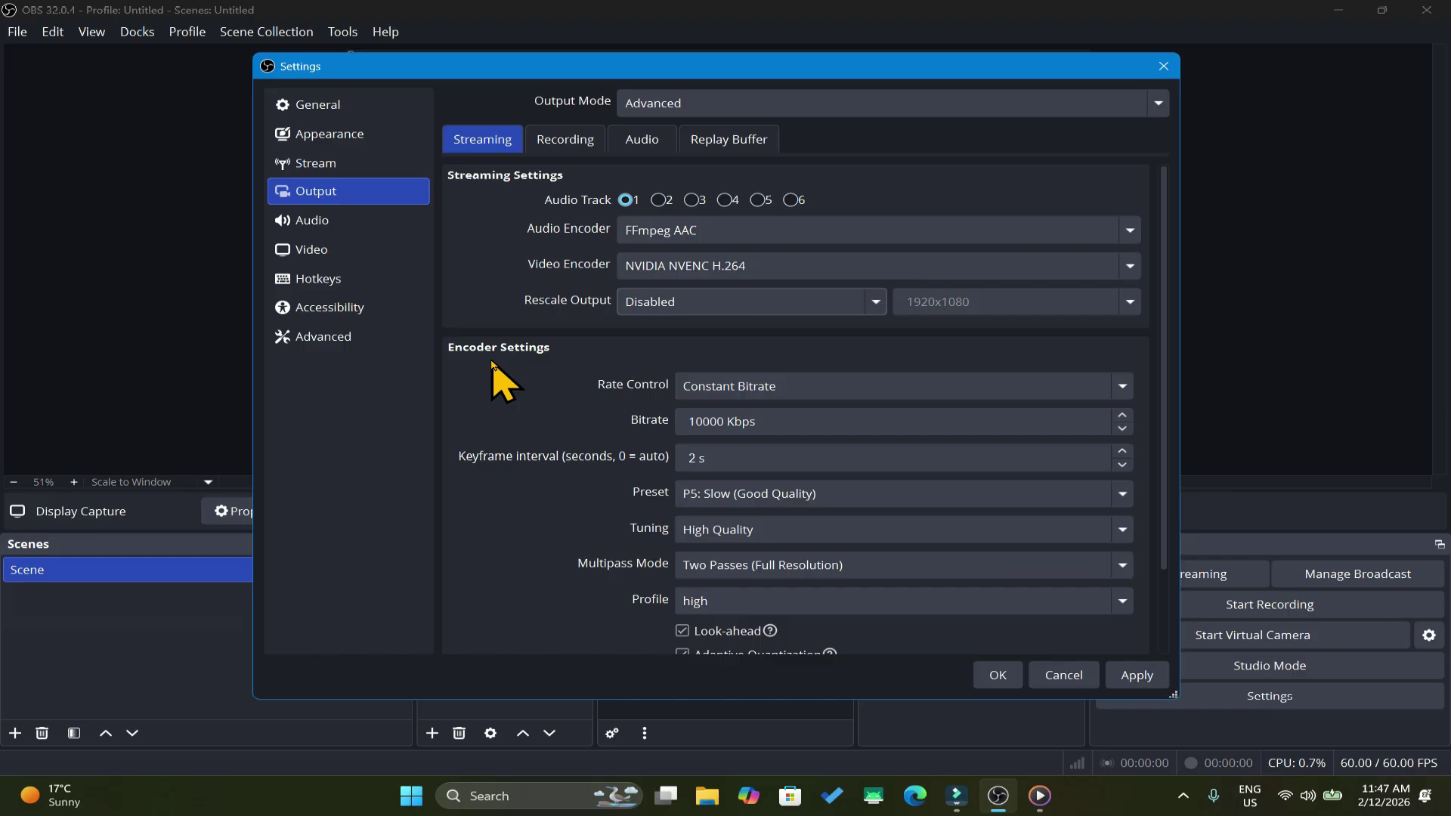
Step: Keep the streaming encoder's rate control on Constant Bitrate and set the bitrate to 10000 Kbps
scroll(1018, 415, "down", 2)
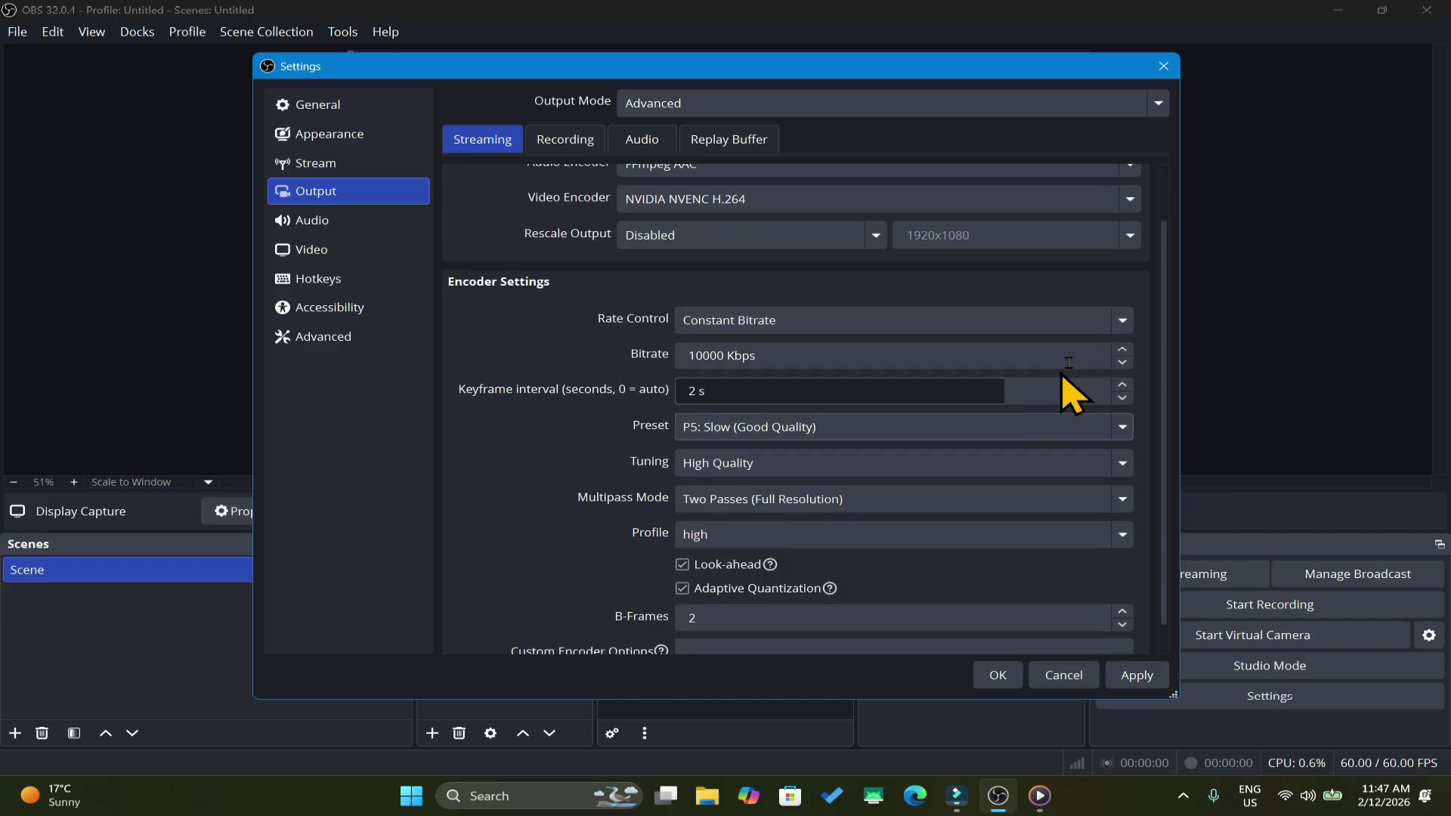
left_click(1120, 323)
left_click(1002, 347)
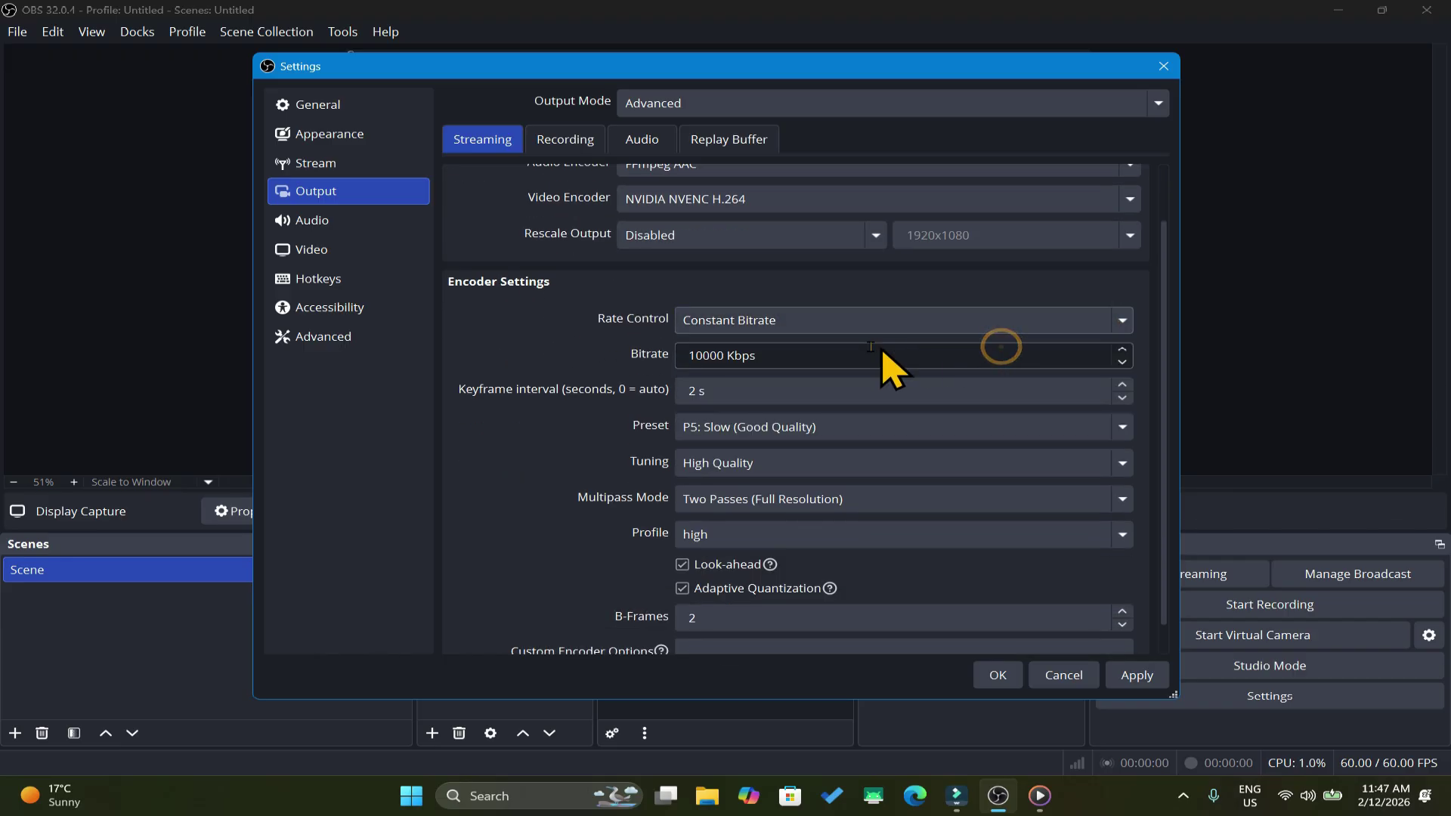
left_click_drag(690, 356, 797, 352)
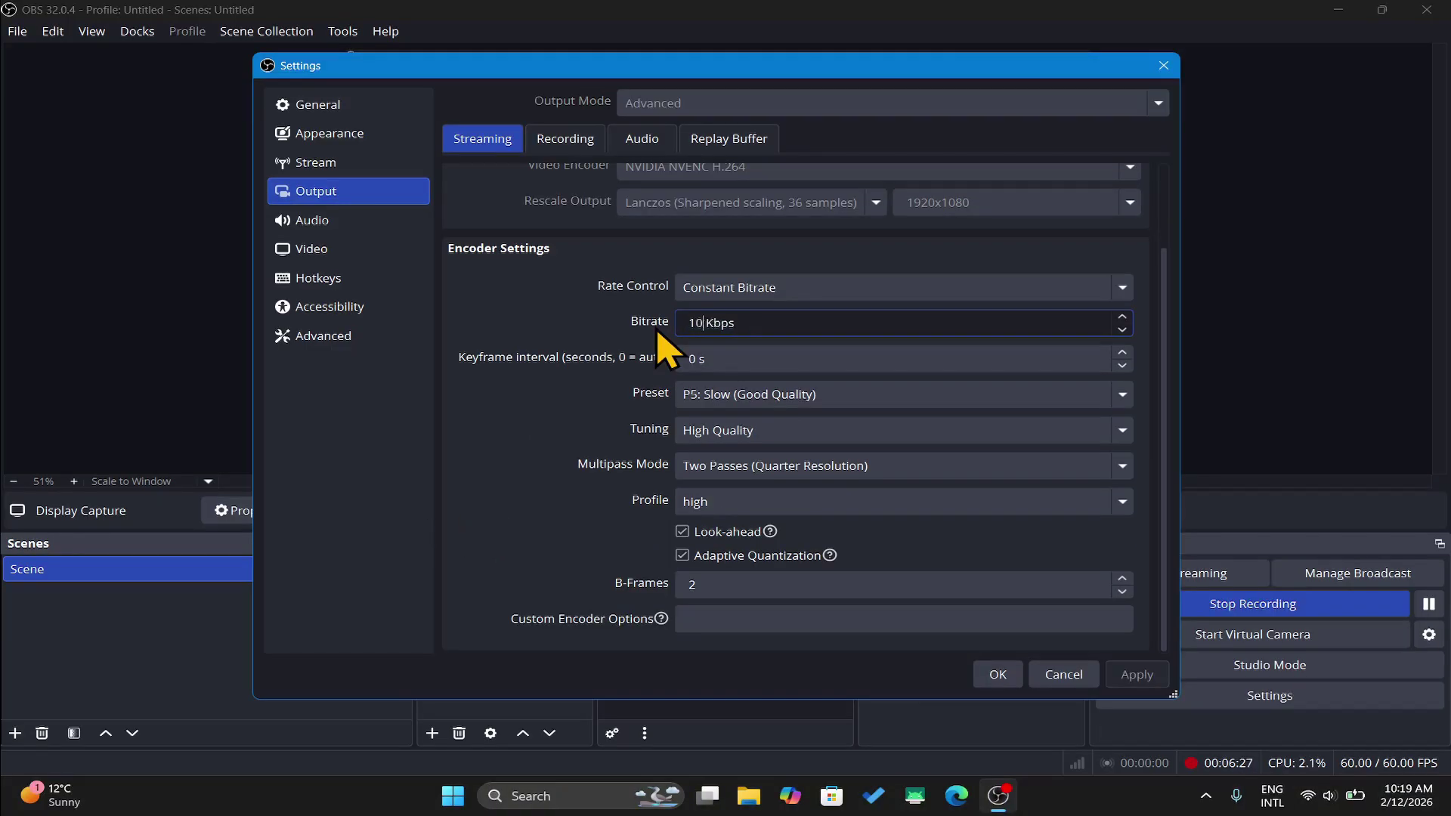
type("000")
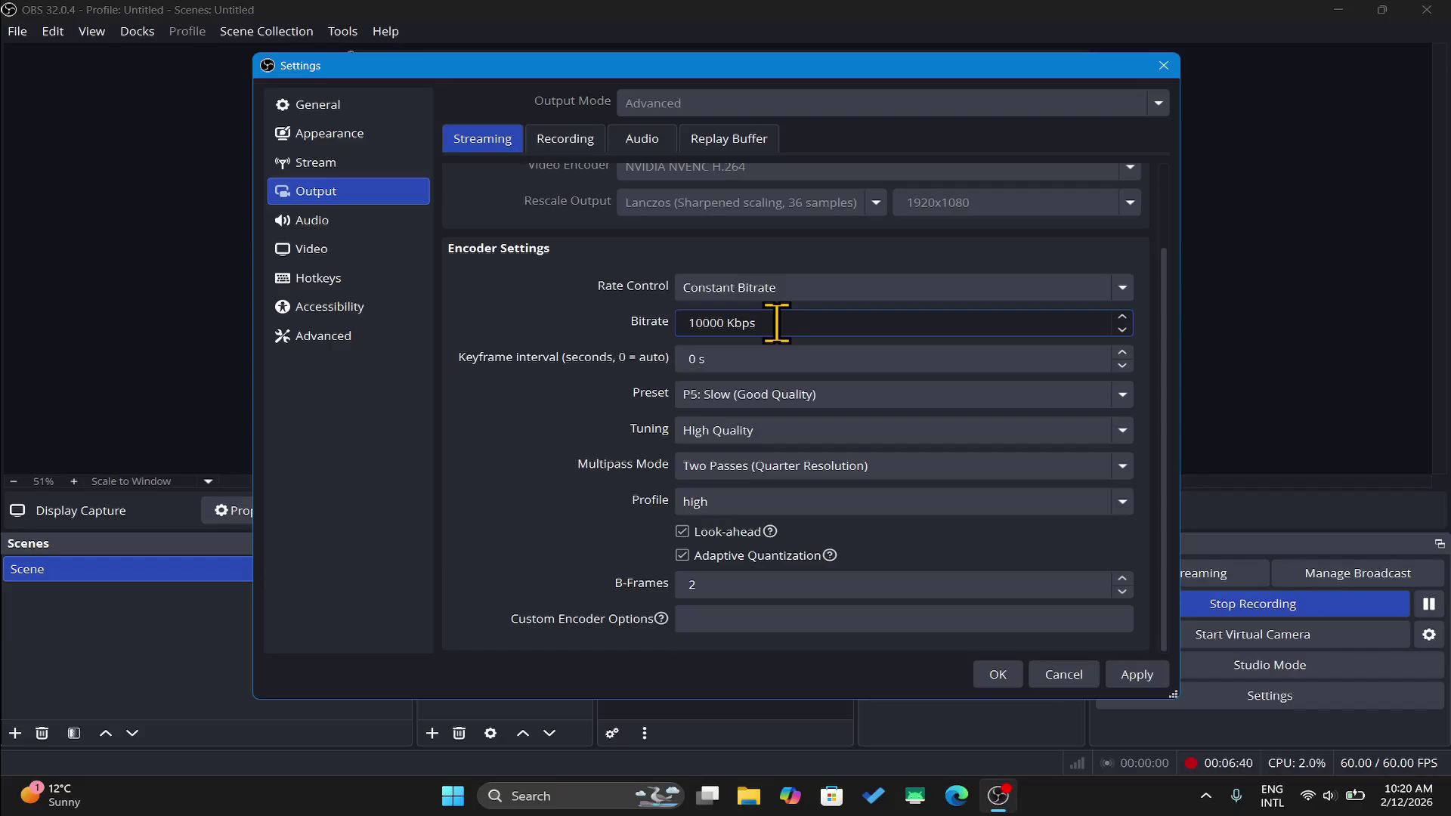
Step: Set the keyframe interval to 2 s and the multipass mode to Two Passes (Full Resolution)
key("Tab")
type("2")
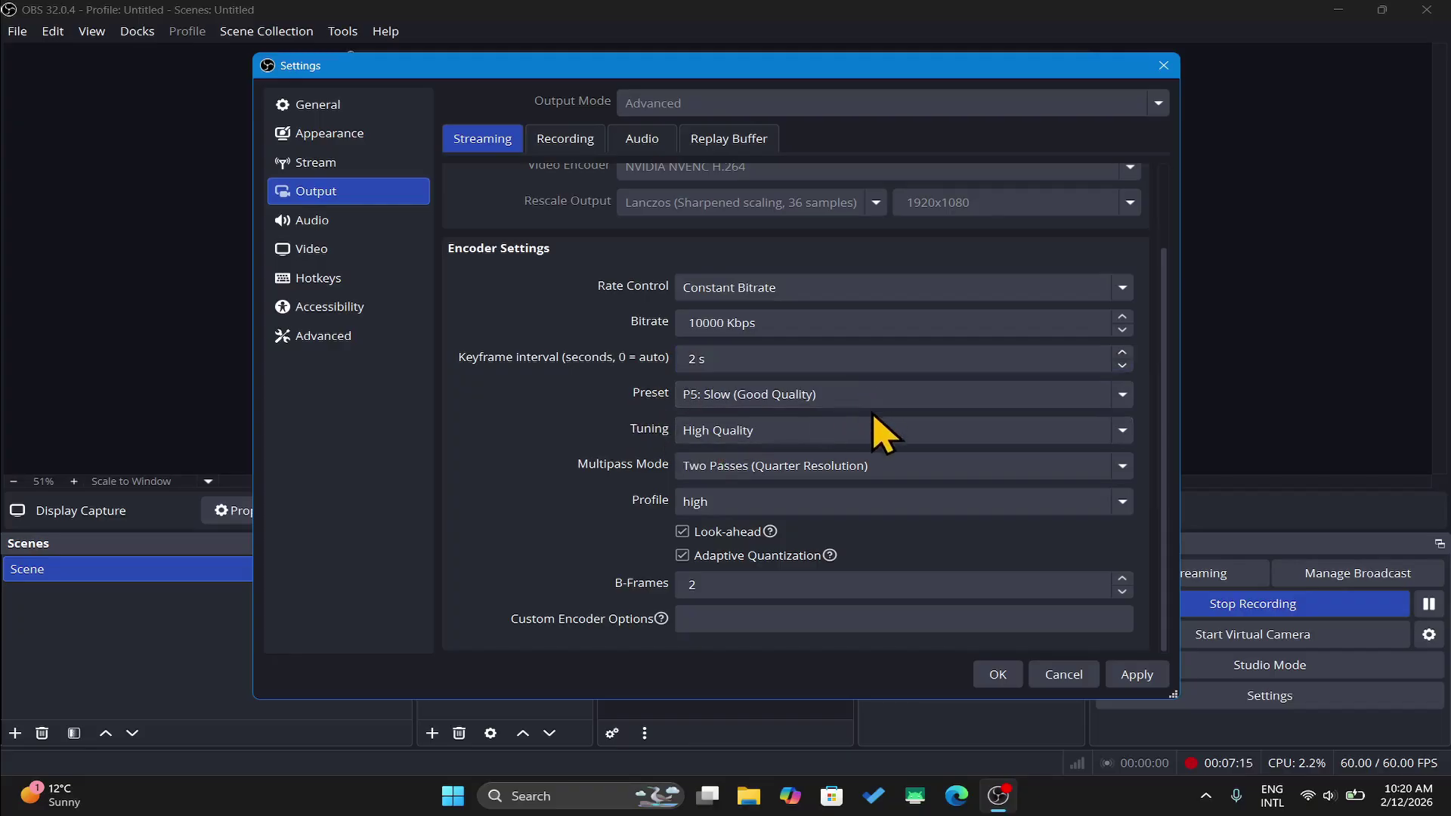
left_click(805, 467)
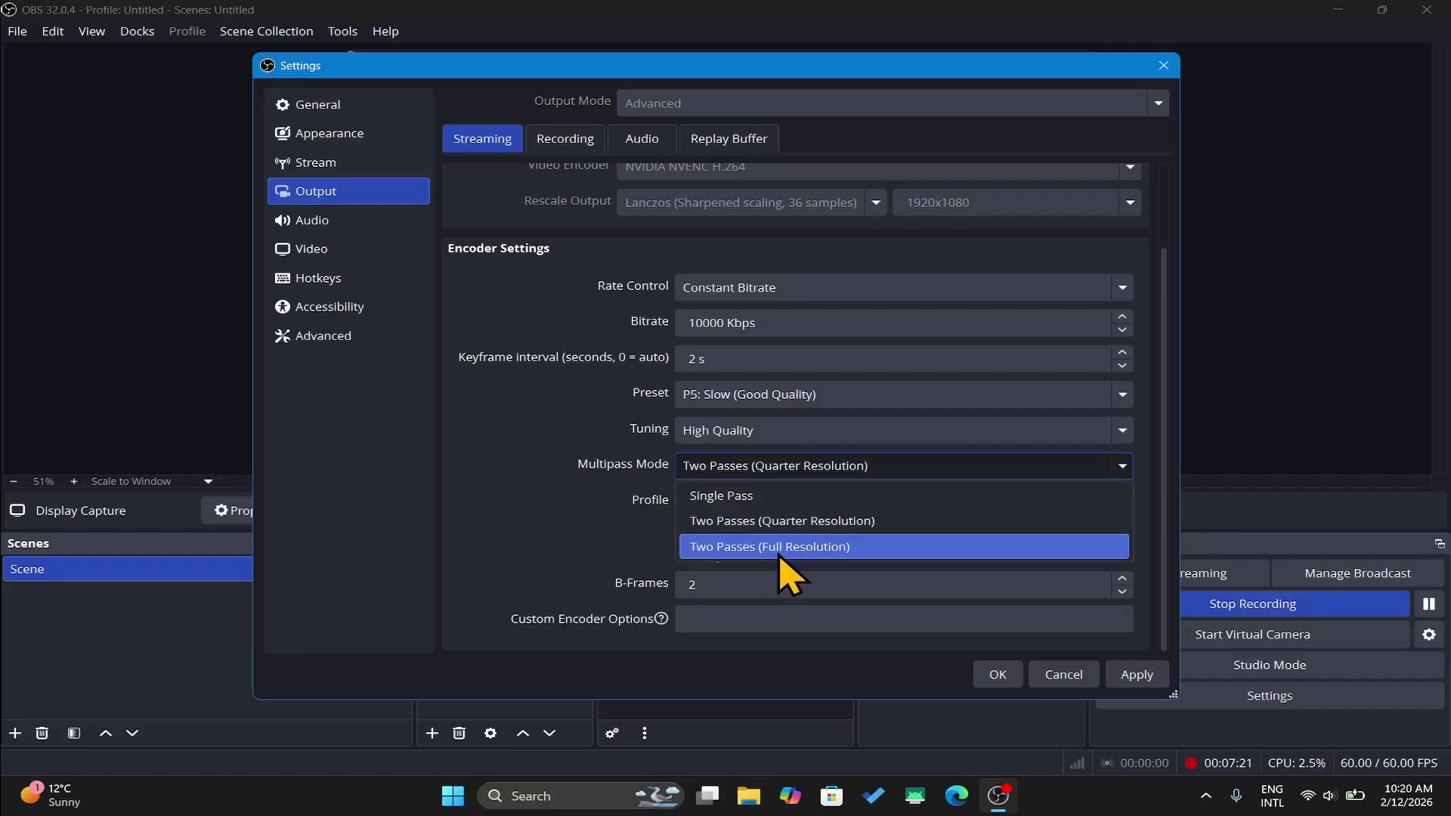
left_click(780, 550)
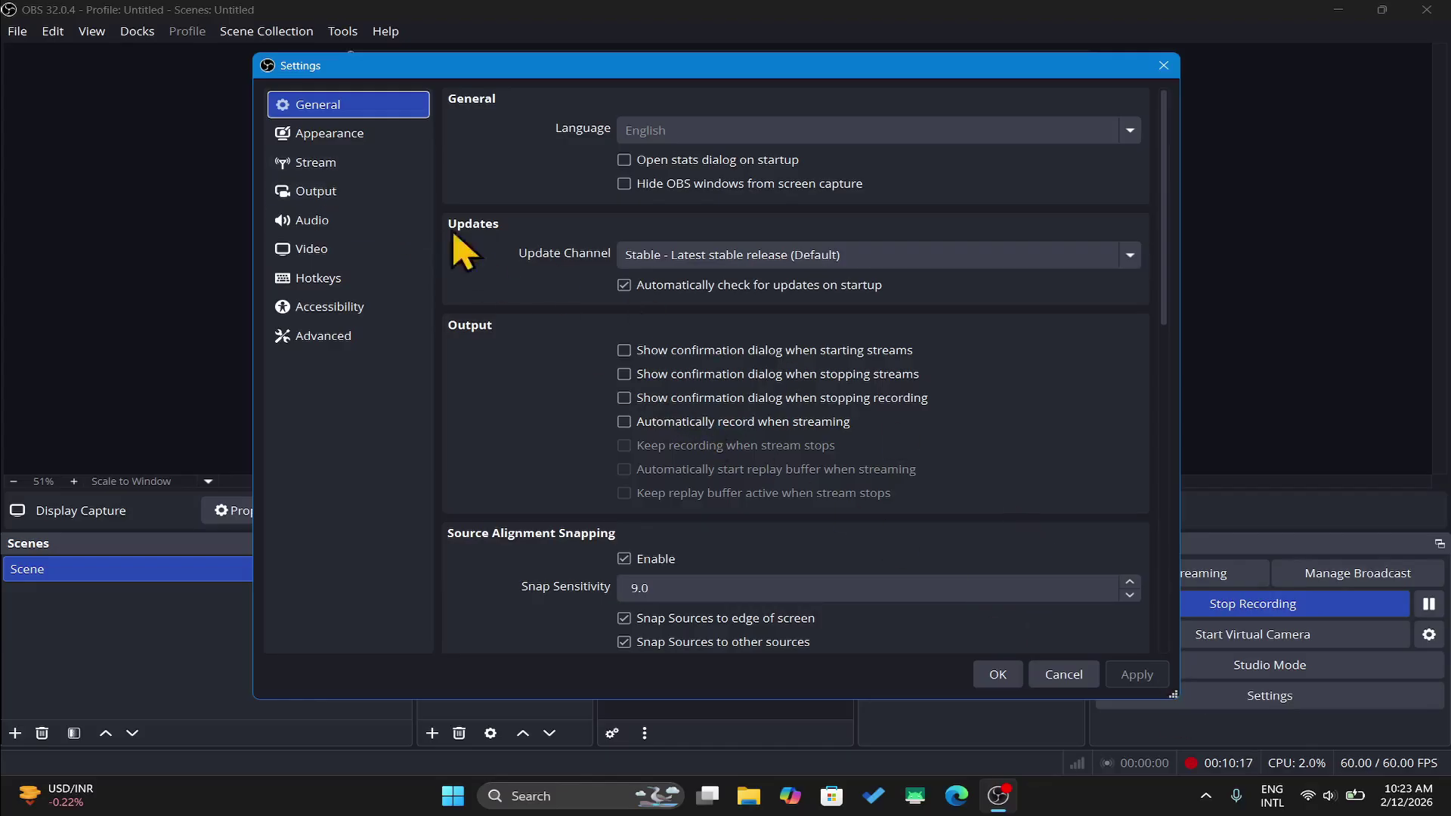
Step: Review the streaming service, server and connected account in the stream settings, and close the settings
left_click(305, 167)
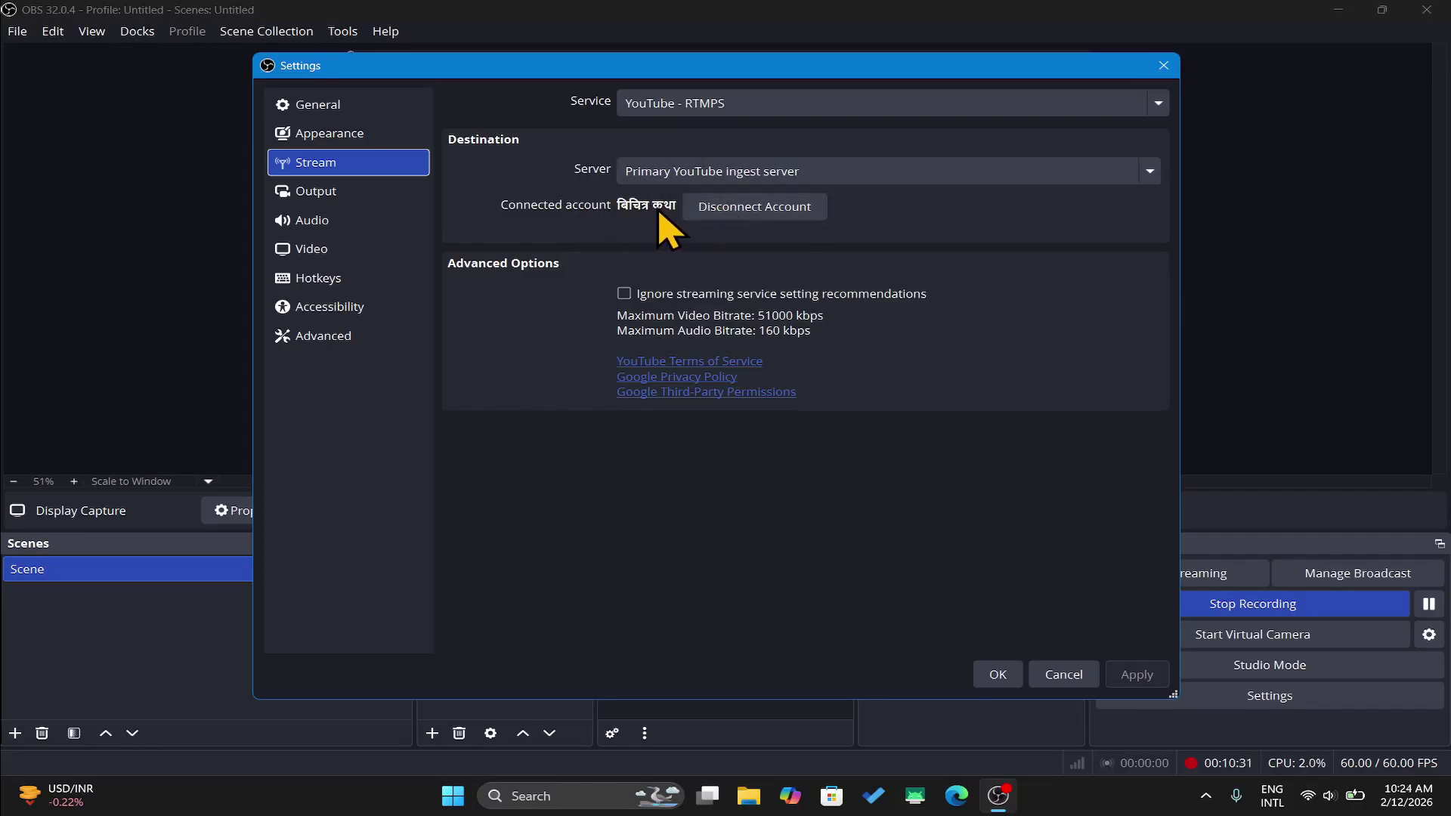
left_click(1017, 676)
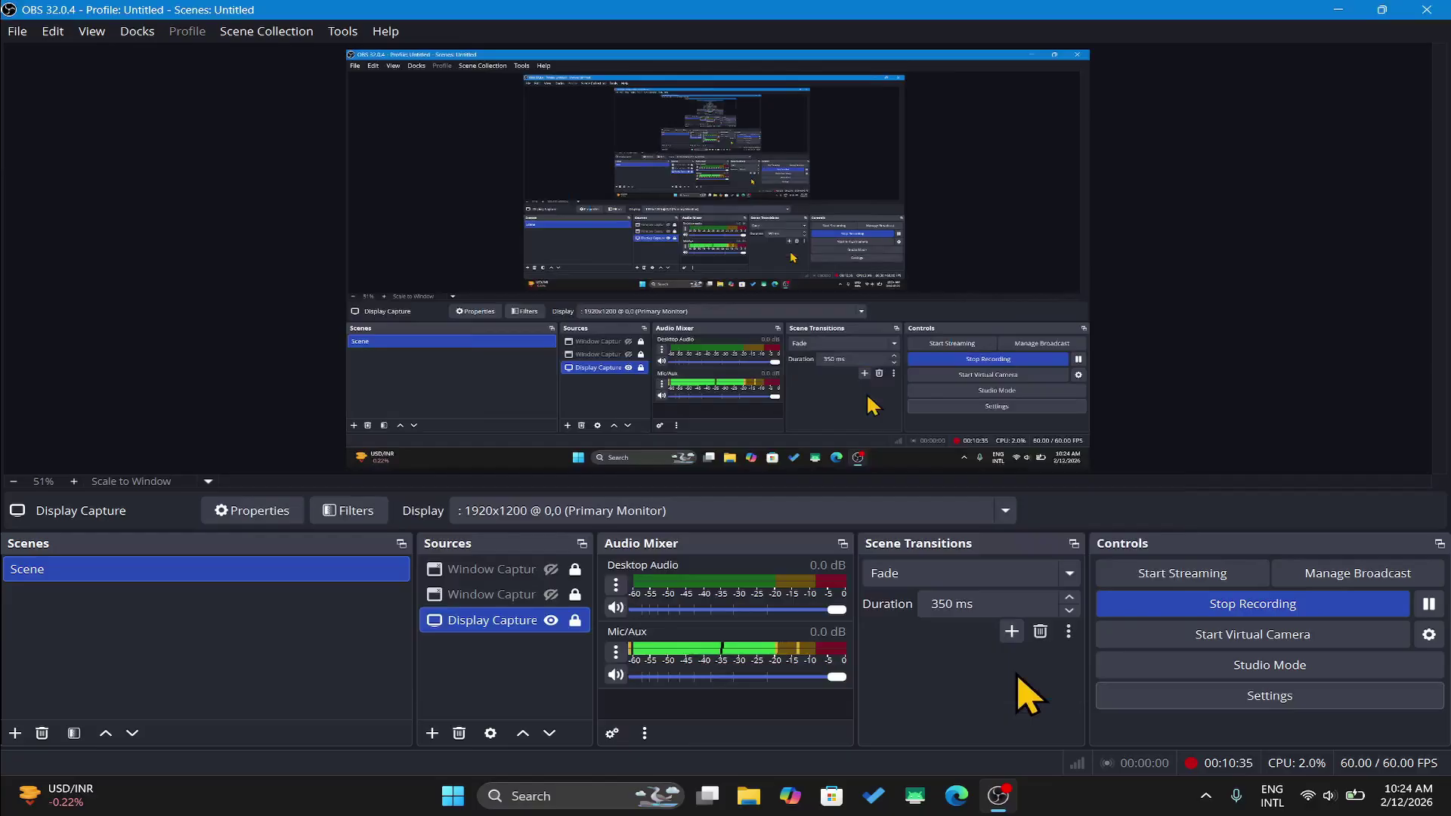